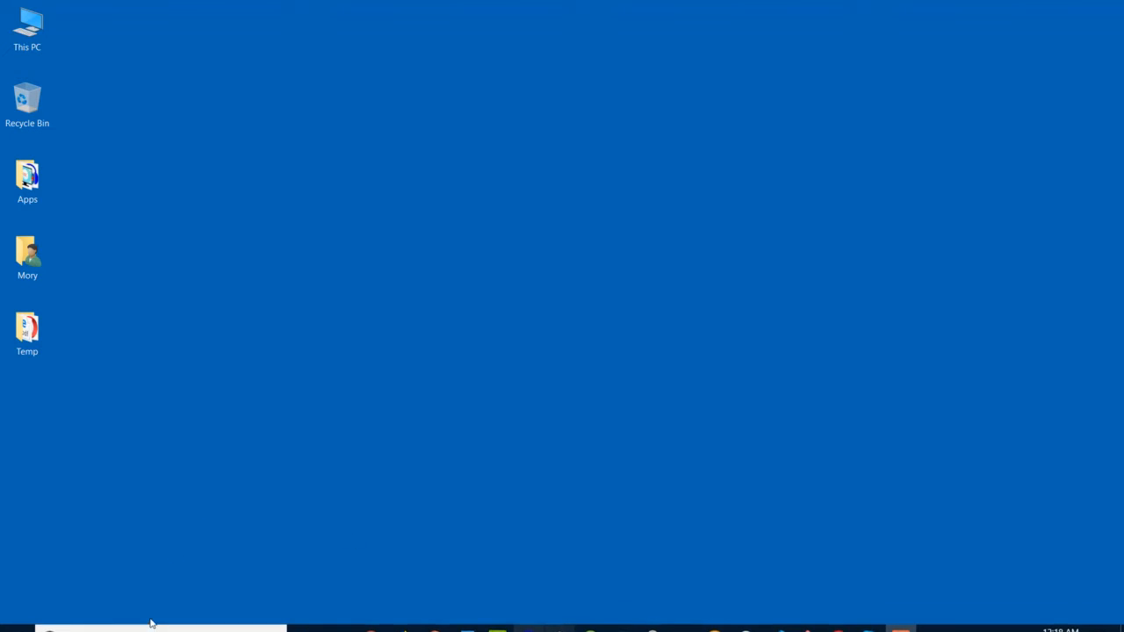
- Open Control Panel through Windows search and open the System settings
{"action": "left_click", "coordinate": [144, 617]}
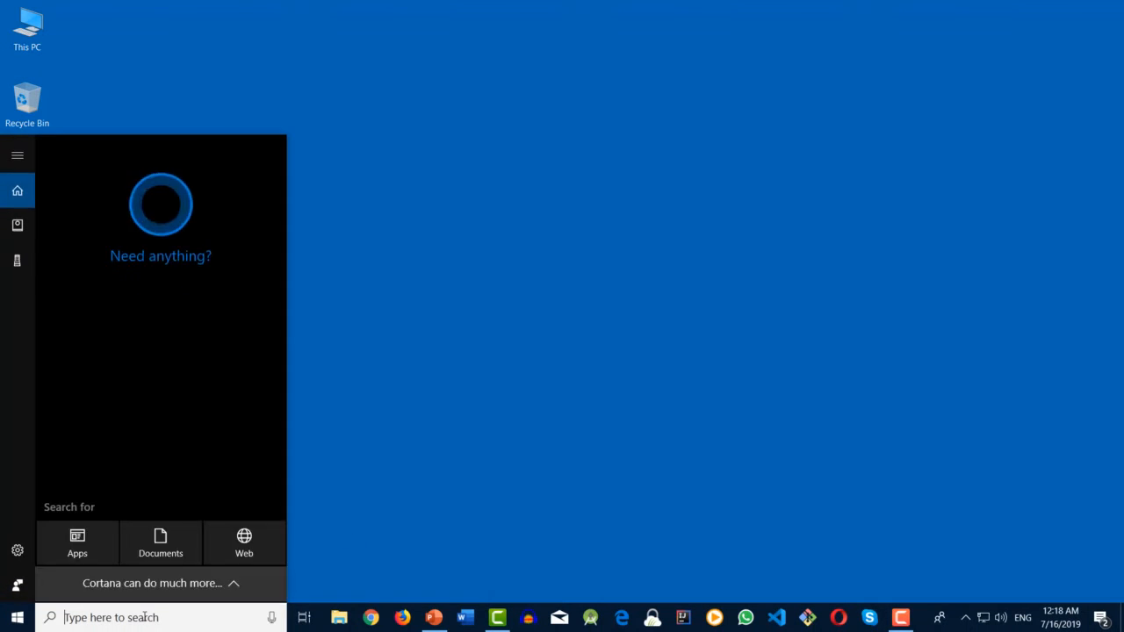
{"action": "type", "text": "control"}
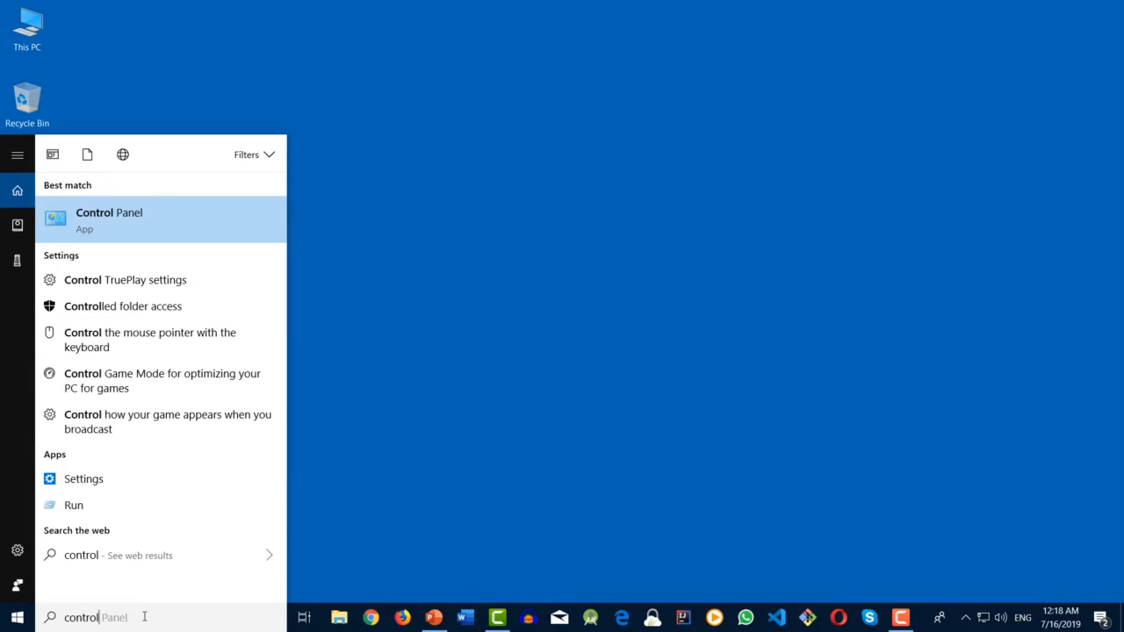
{"action": "key", "text": "Return"}
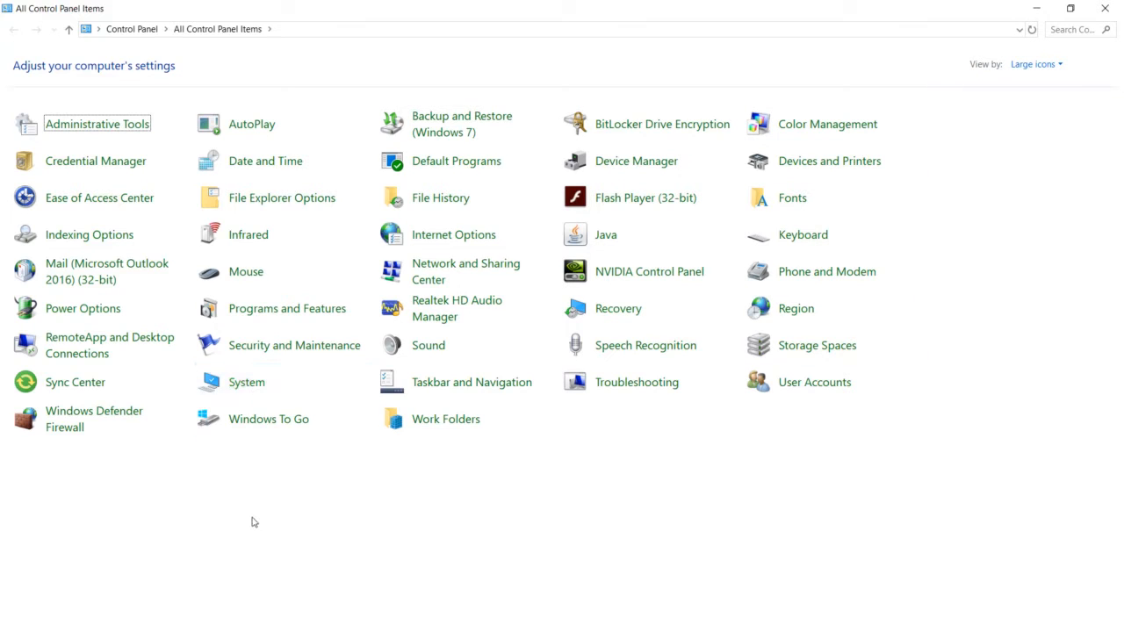
{"action": "left_click", "coordinate": [248, 382]}
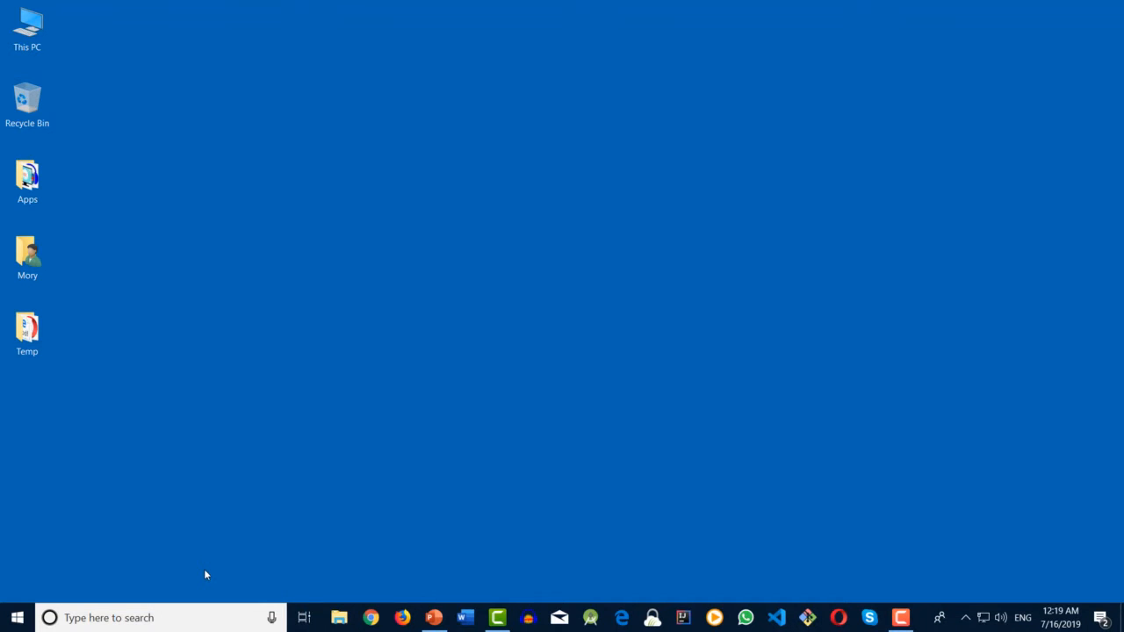
- Reopen Control Panel through Windows search and open the Java Control Panel
{"action": "left_click", "coordinate": [166, 624]}
{"action": "type", "text": "control"}
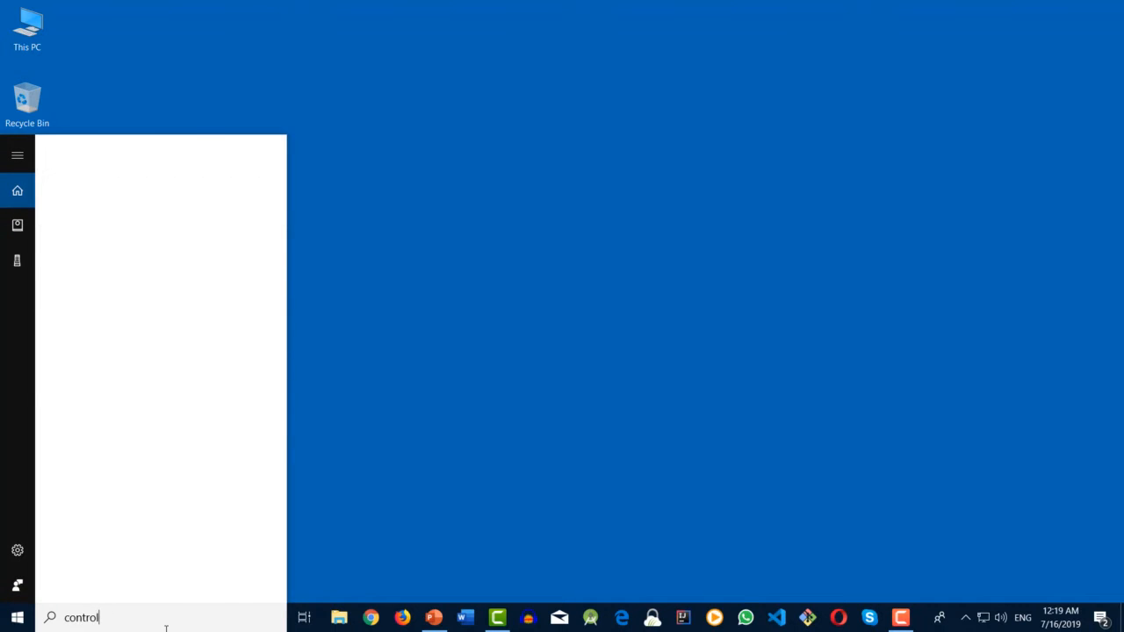
{"action": "key", "text": "Return"}
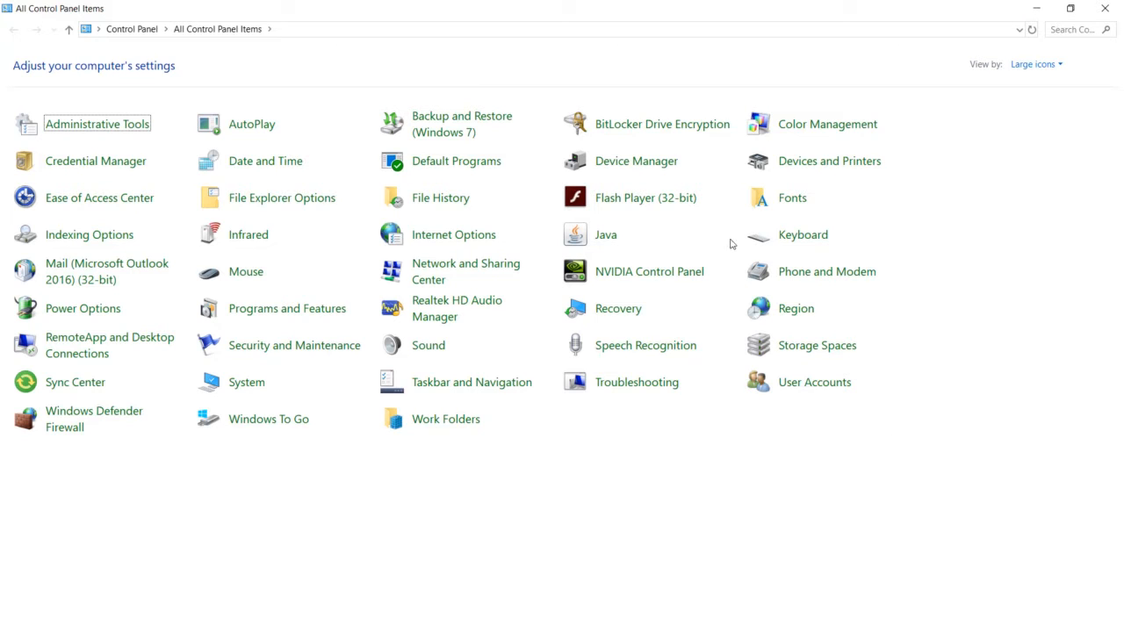
{"action": "left_click", "coordinate": [602, 243]}
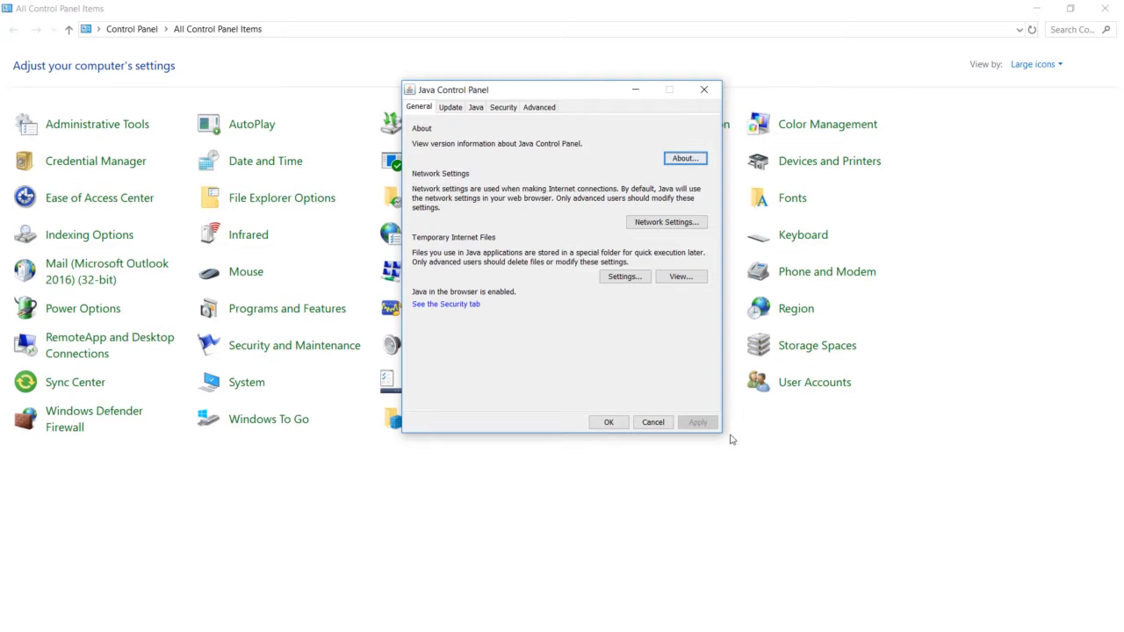
- Check the installed Java version in About Java, then close the Java Control Panel and Control Panel
{"action": "left_click", "coordinate": [684, 164]}
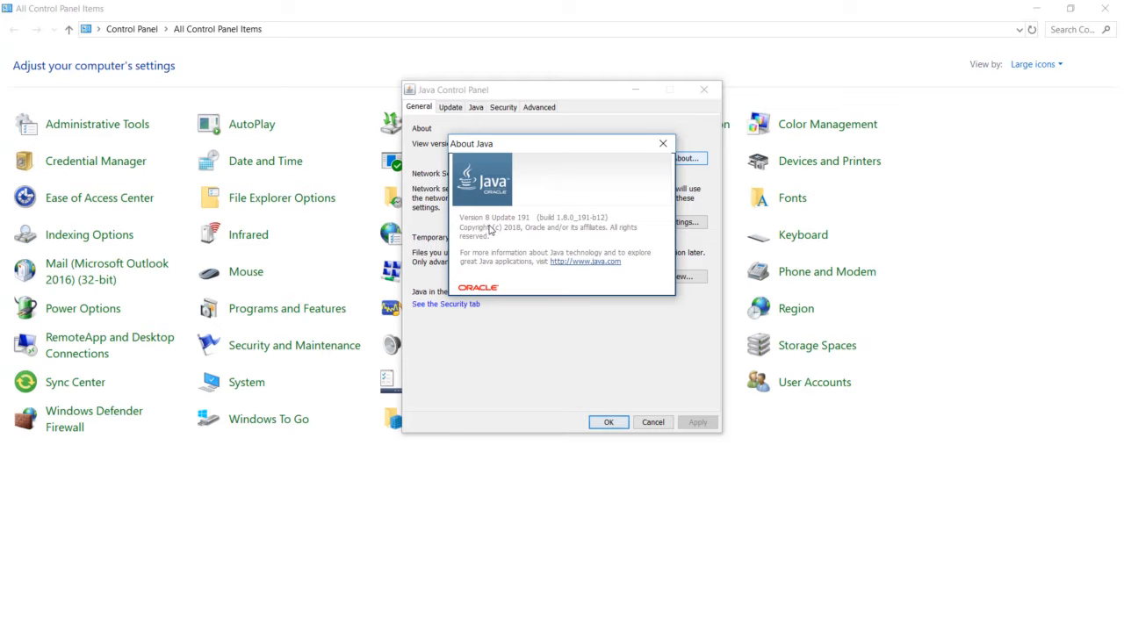
{"action": "left_click", "coordinate": [662, 143]}
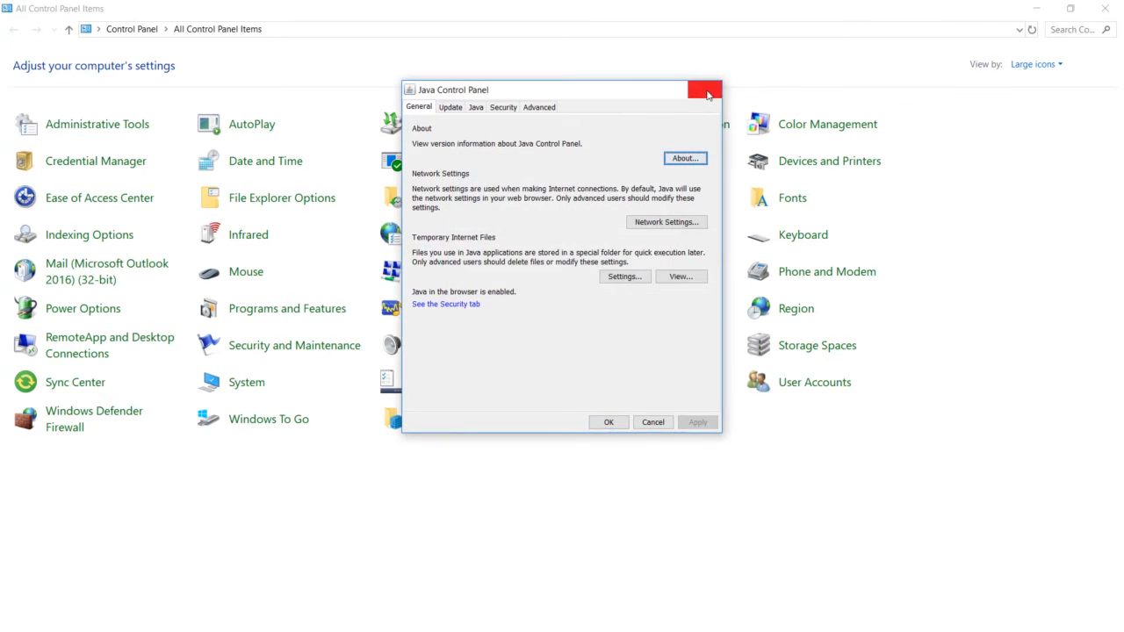
{"action": "left_click", "coordinate": [703, 90]}
{"action": "left_click", "coordinate": [1105, 8]}
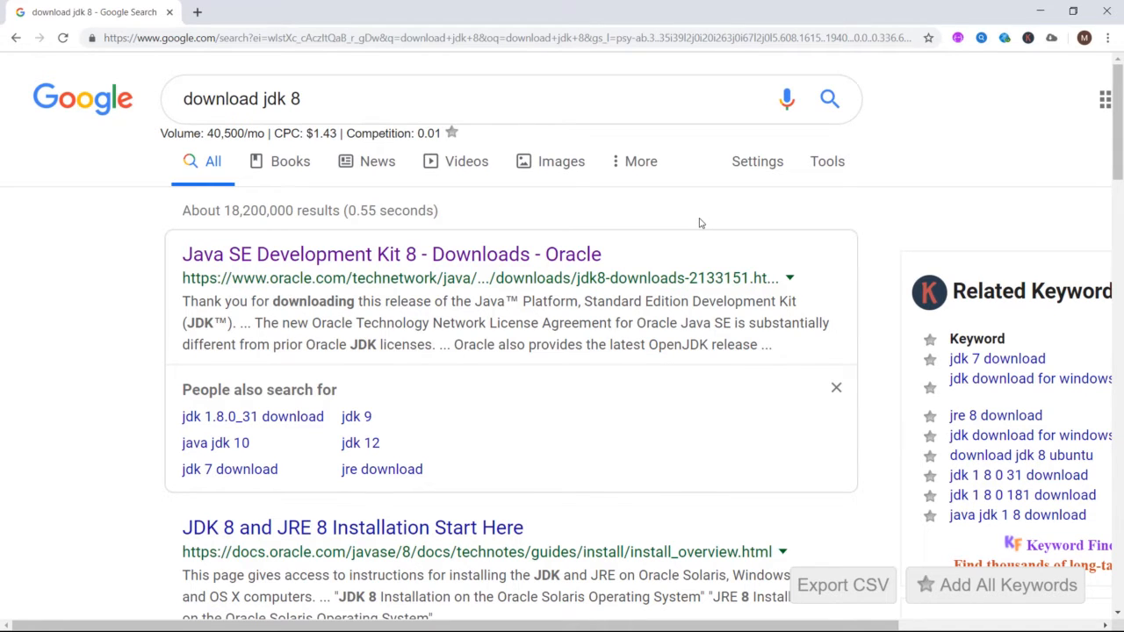
- Open the Java SE Development Kit 8 page, accept the license agreement, and download the Windows x64 installer
{"action": "left_click", "coordinate": [293, 254]}
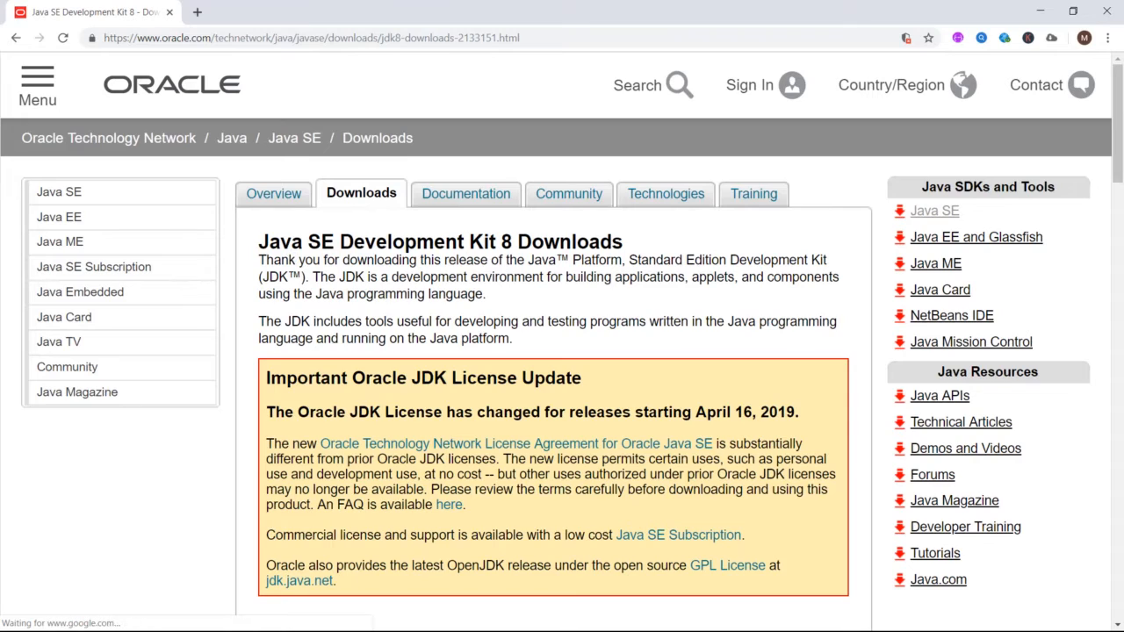
{"action": "scroll", "coordinate": [553, 351], "scroll_direction": "down", "scroll_amount": 10}
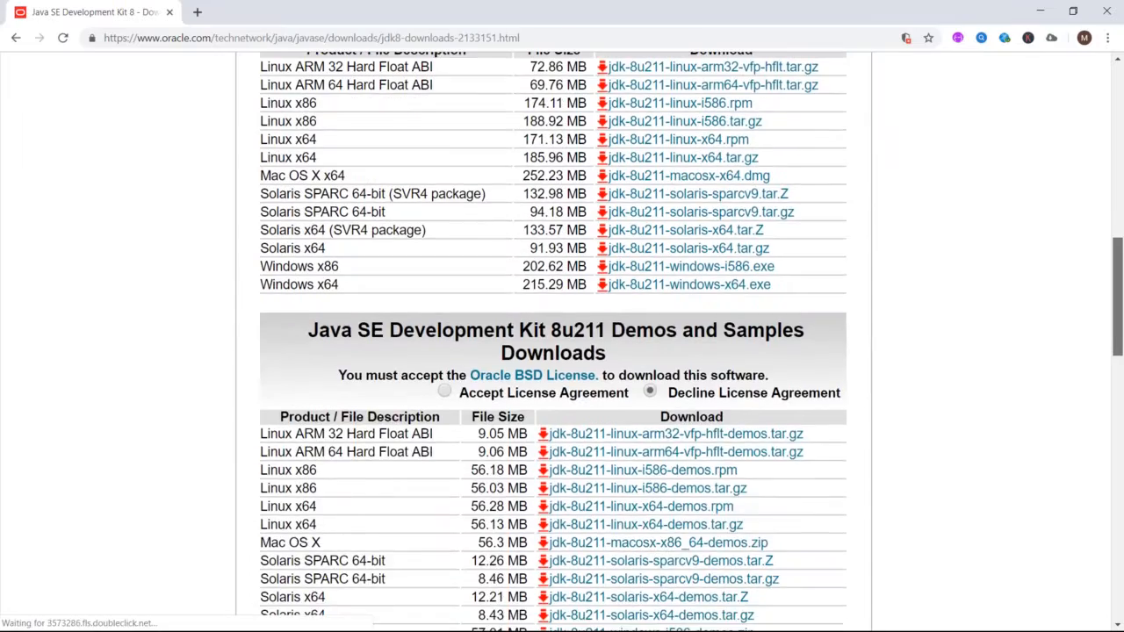
{"action": "scroll", "coordinate": [518, 235], "scroll_direction": "up", "scroll_amount": 2}
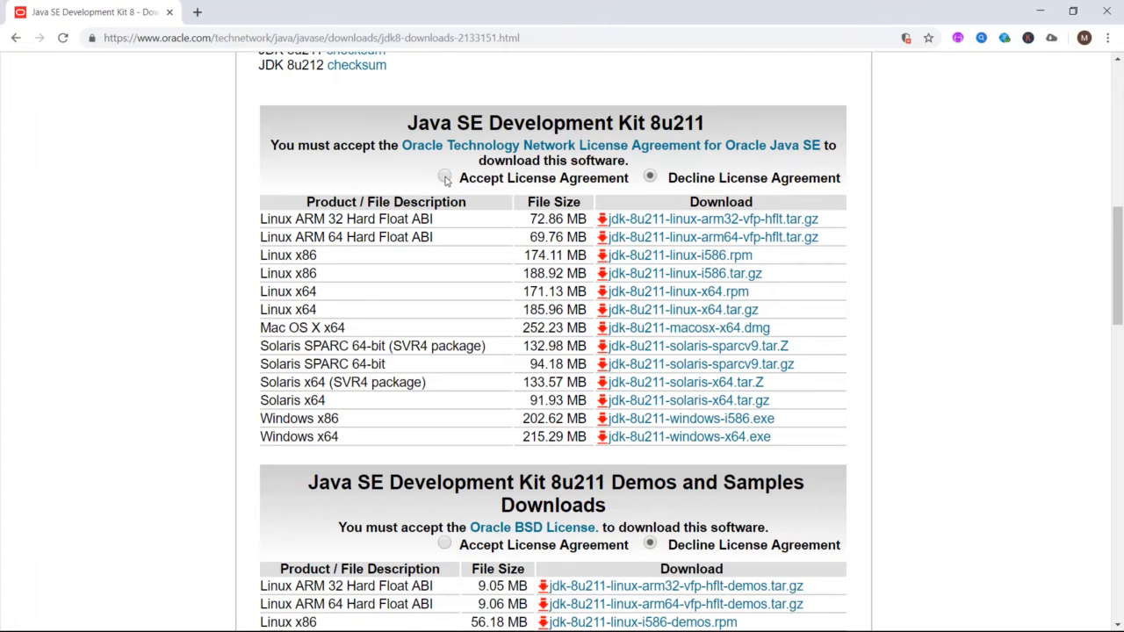
{"action": "left_click", "coordinate": [444, 177]}
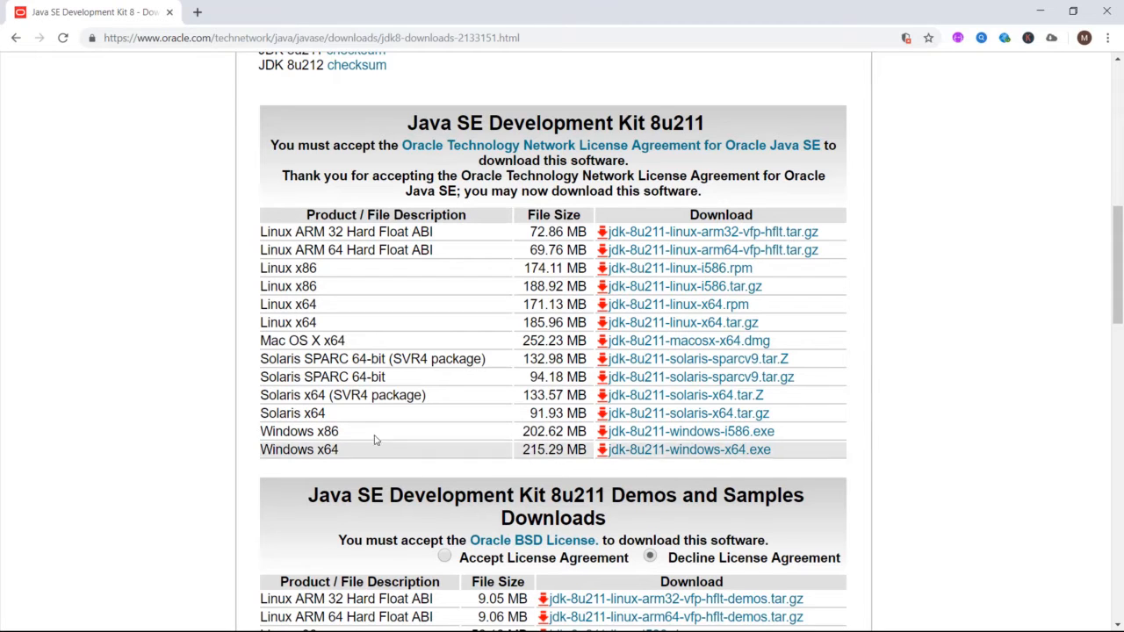
{"action": "left_click", "coordinate": [722, 455]}
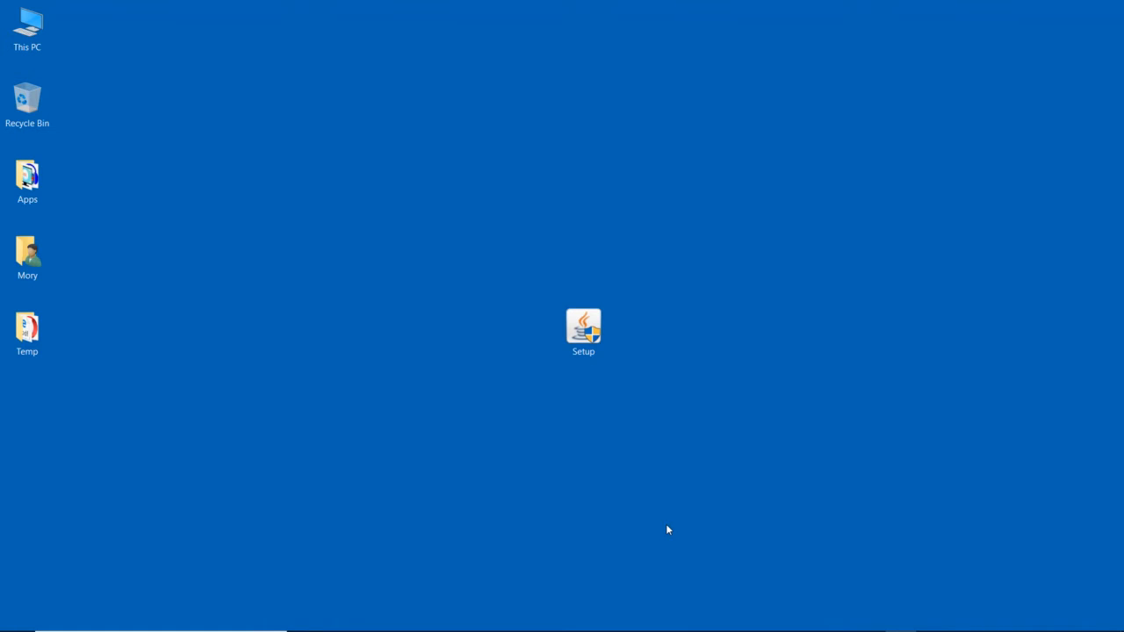
- Run the JDK 8 Update 181 setup, keep the default features and folders, and finish the installation
{"action": "left_click", "coordinate": [588, 332]}
{"action": "double_click", "coordinate": [588, 332]}
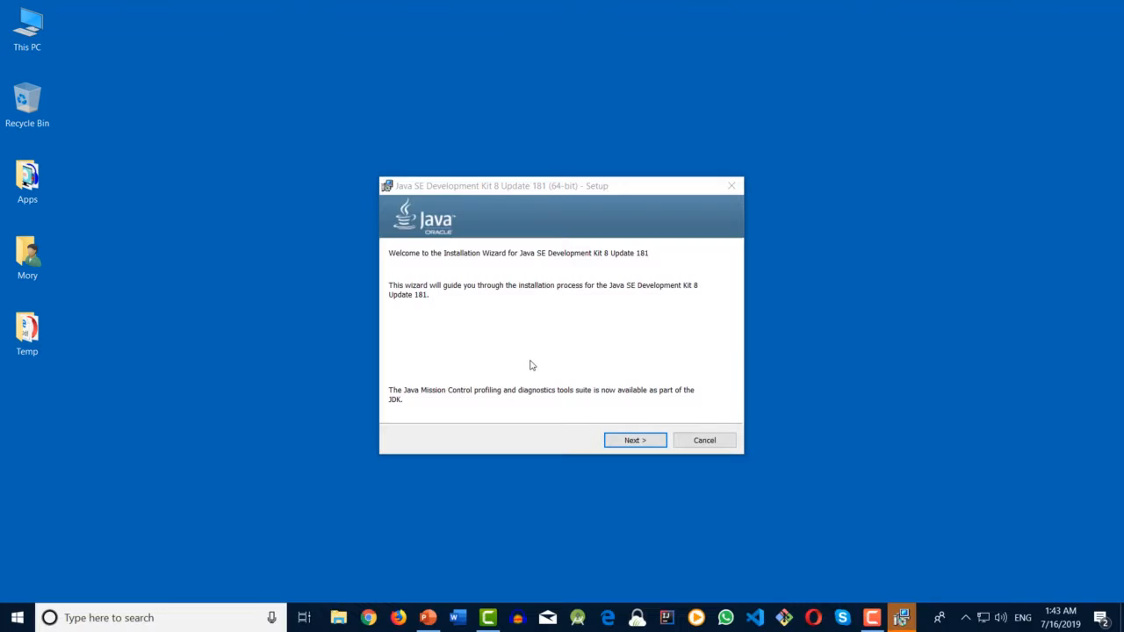
{"action": "left_click", "coordinate": [625, 442]}
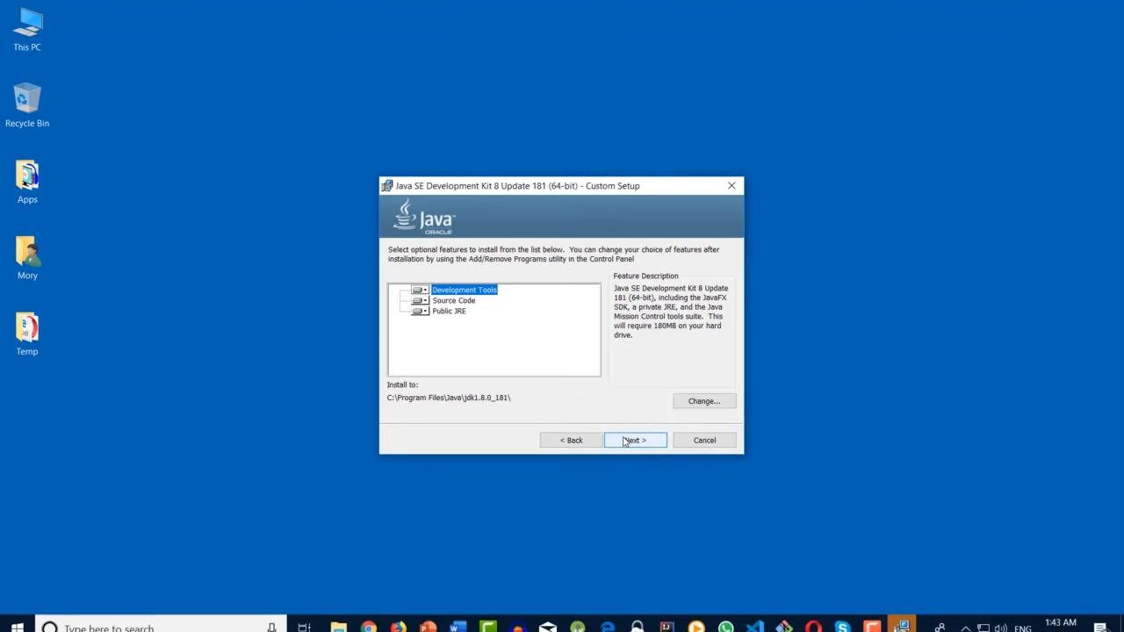
{"action": "left_click", "coordinate": [625, 441]}
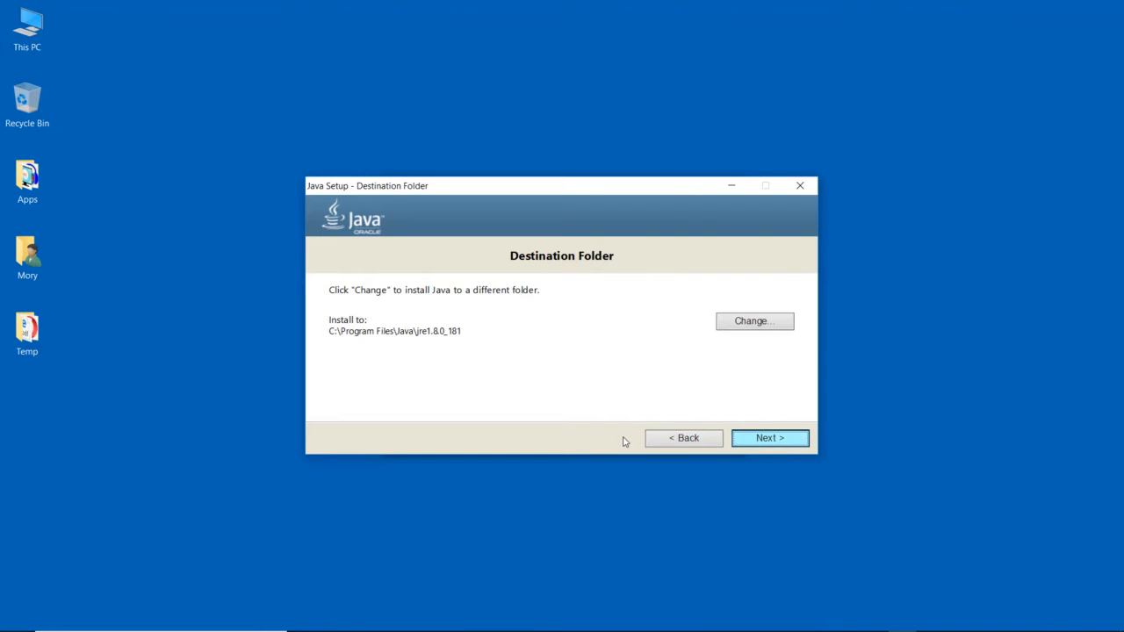
{"action": "key", "text": "Return"}
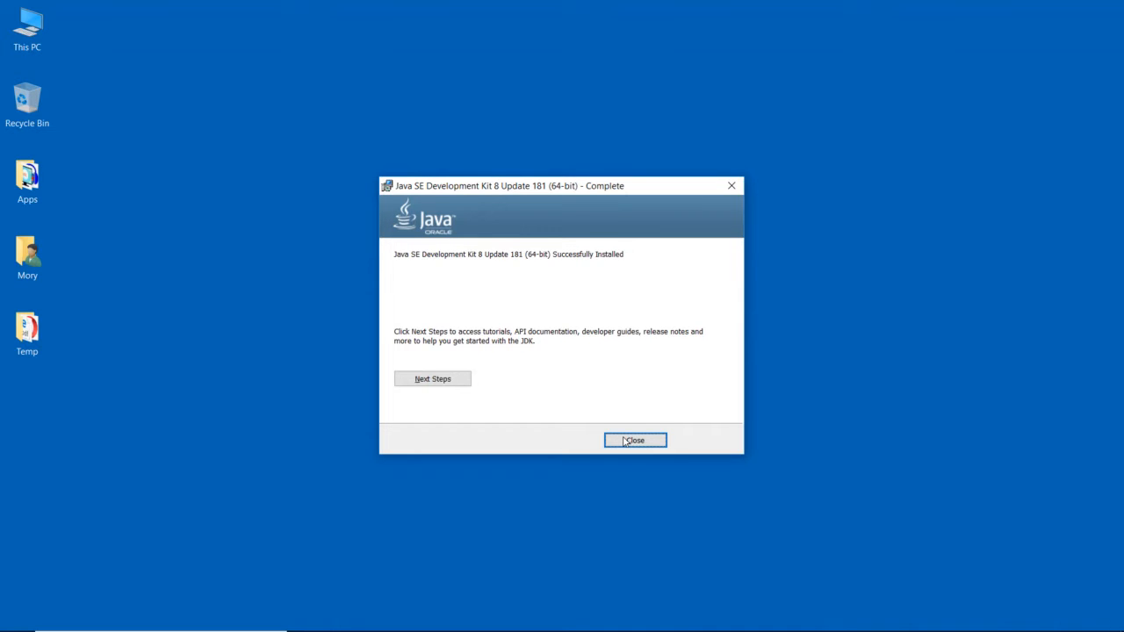
{"action": "left_click", "coordinate": [624, 440]}
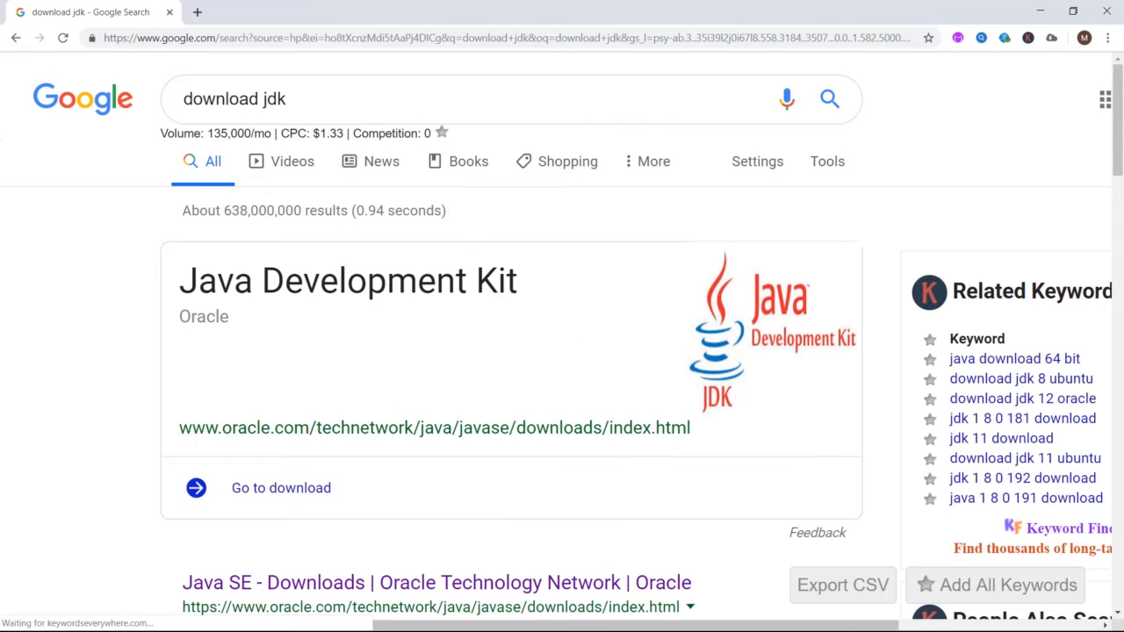
- Open Oracle's Java SE Downloads page from the search results and choose the Java SE 12.0.1 Oracle JDK download
{"action": "scroll", "coordinate": [93, 387], "scroll_direction": "down", "scroll_amount": 1}
{"action": "scroll", "coordinate": [646, 382], "scroll_direction": "down", "scroll_amount": 2}
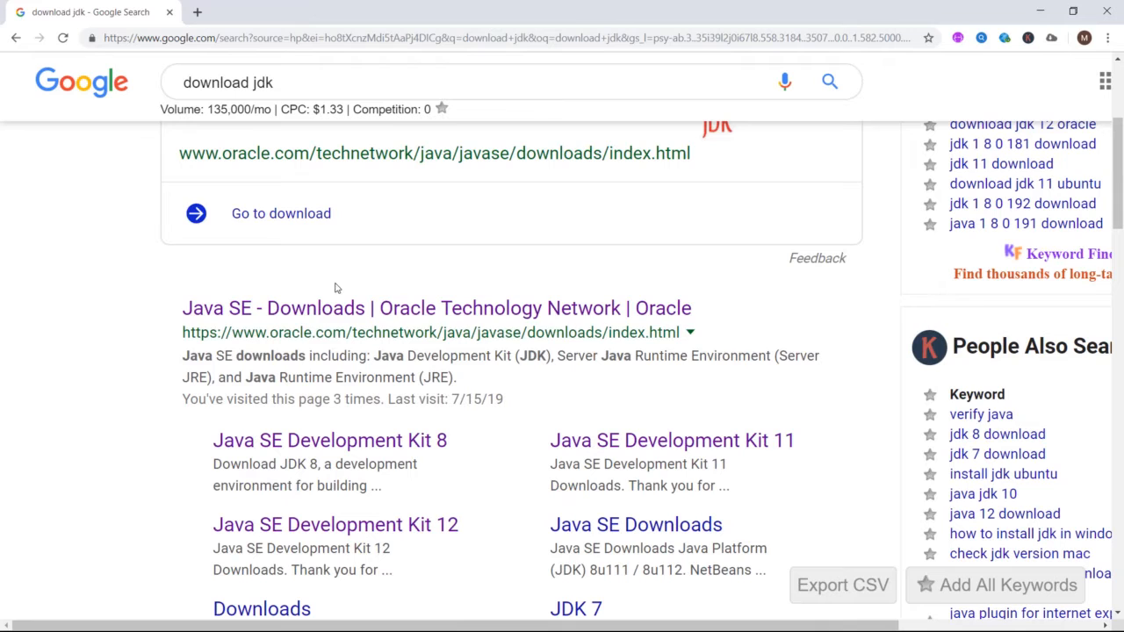
{"action": "left_click", "coordinate": [225, 318]}
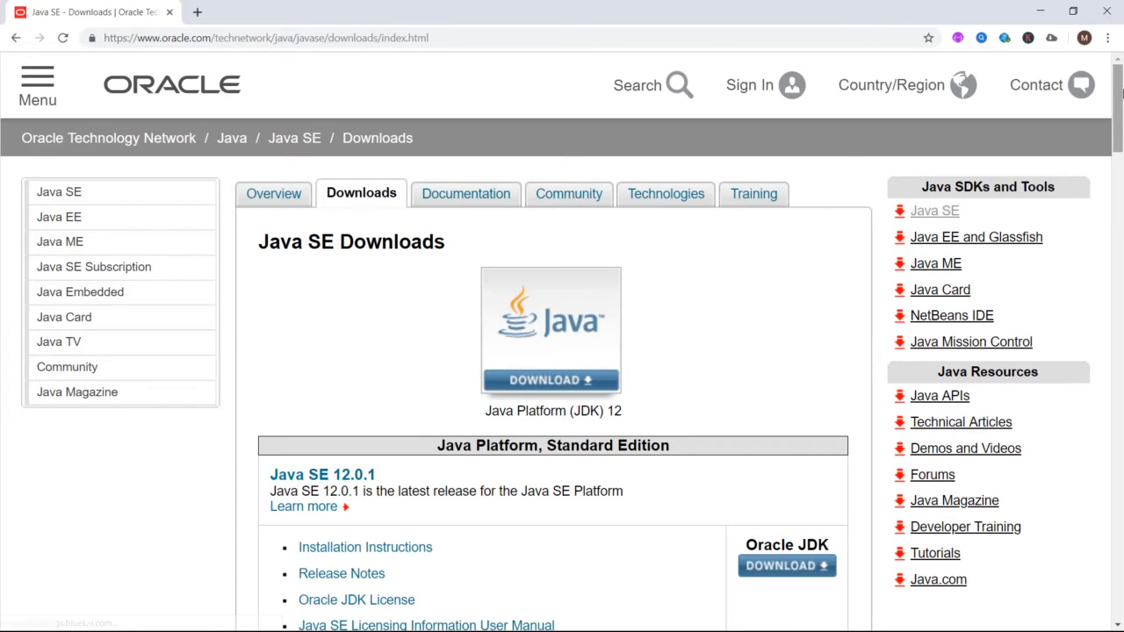
{"action": "scroll", "coordinate": [529, 344], "scroll_direction": "down", "scroll_amount": 3}
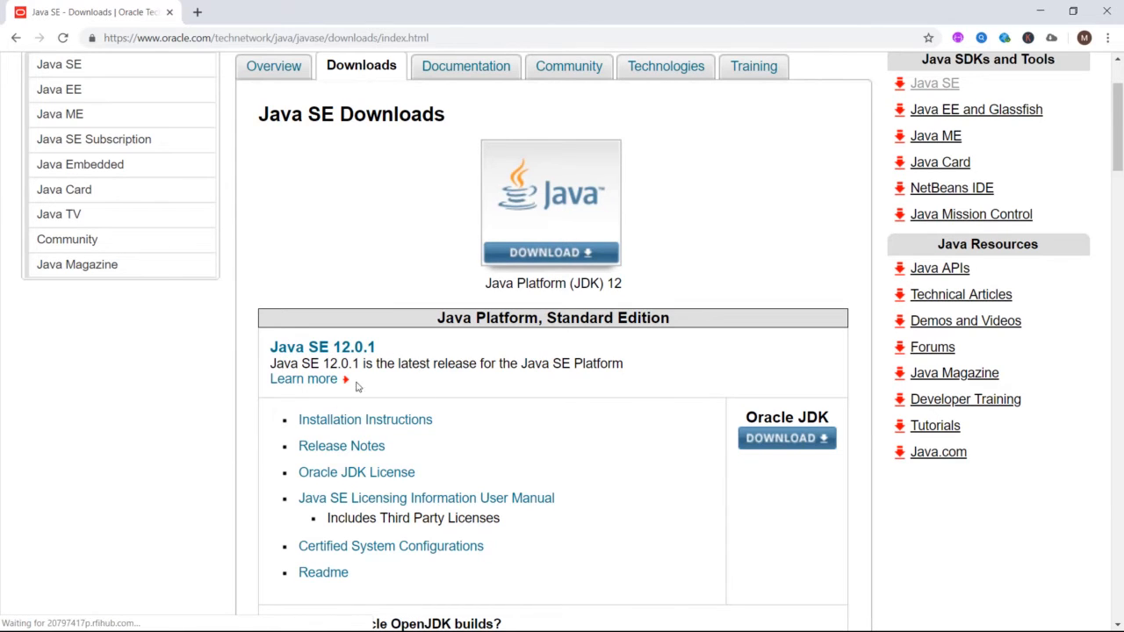
{"action": "left_click", "coordinate": [776, 442]}
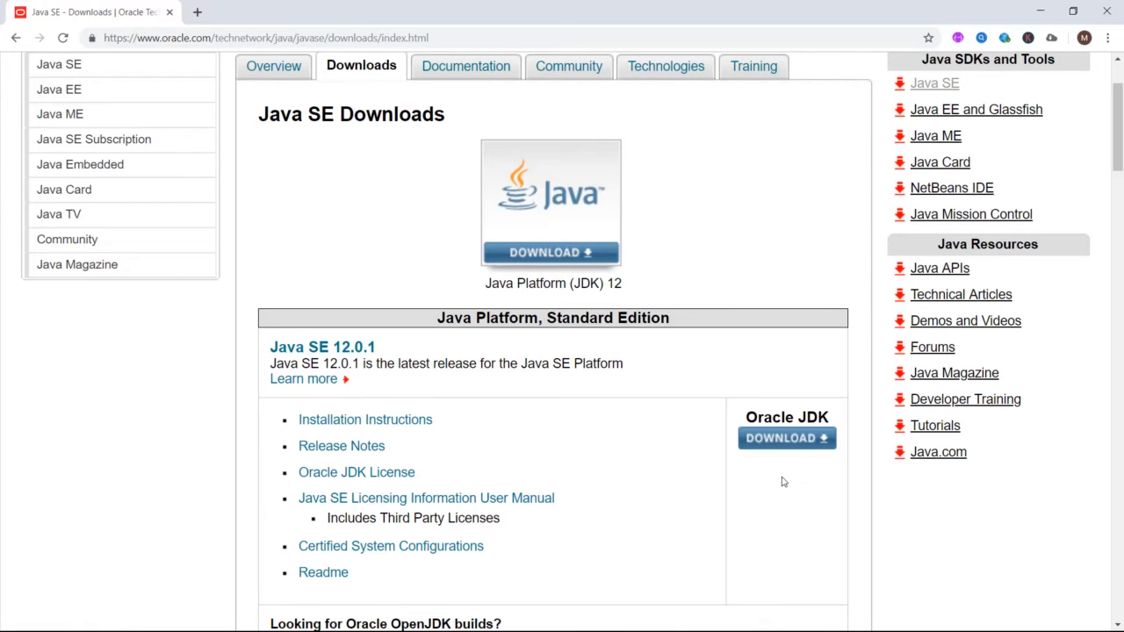
{"action": "left_click", "coordinate": [803, 439]}
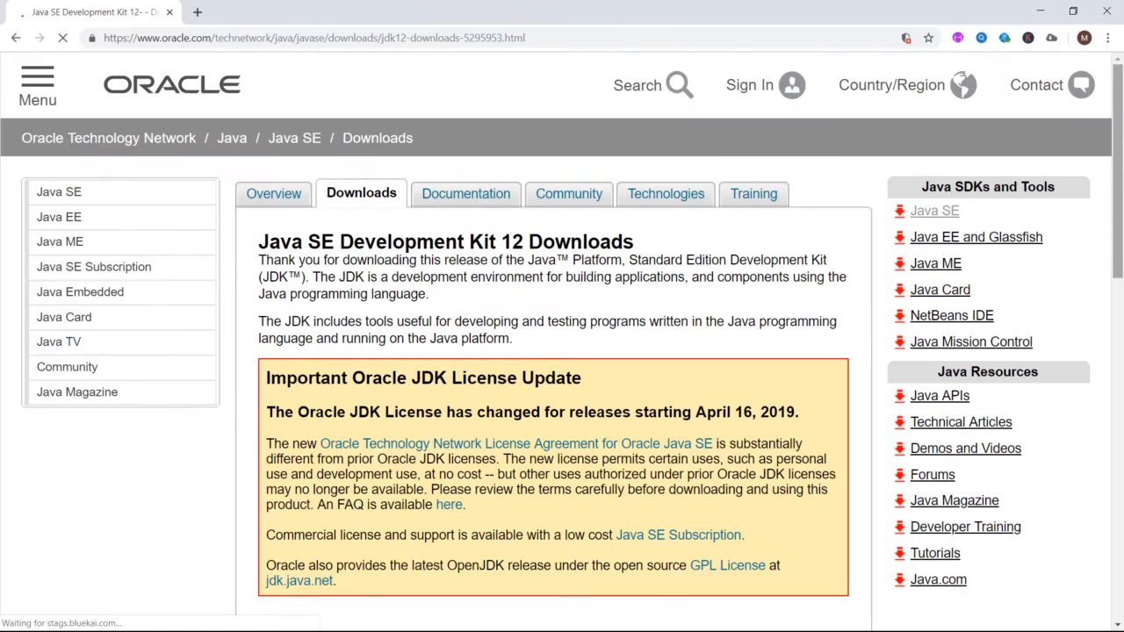
- Accept the JDK 12.0.1 license agreement and download jdk-12.0.1_windows-x64_bin.exe
{"action": "left_click_drag", "start_coordinate": [1121, 192], "coordinate": [1120, 340]}
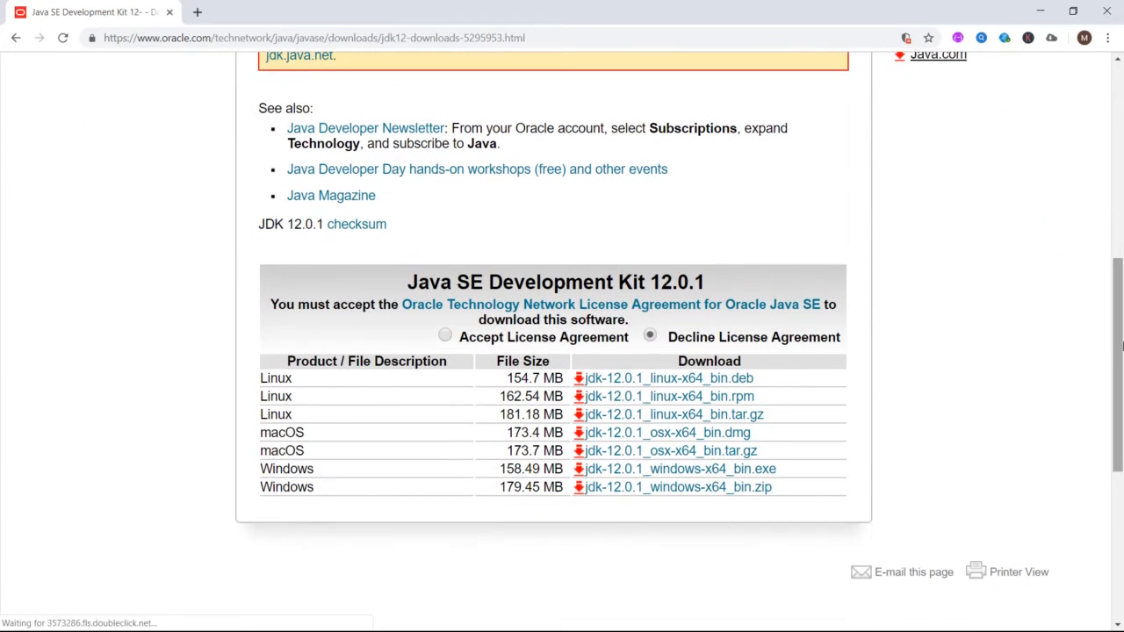
{"action": "left_click", "coordinate": [444, 335]}
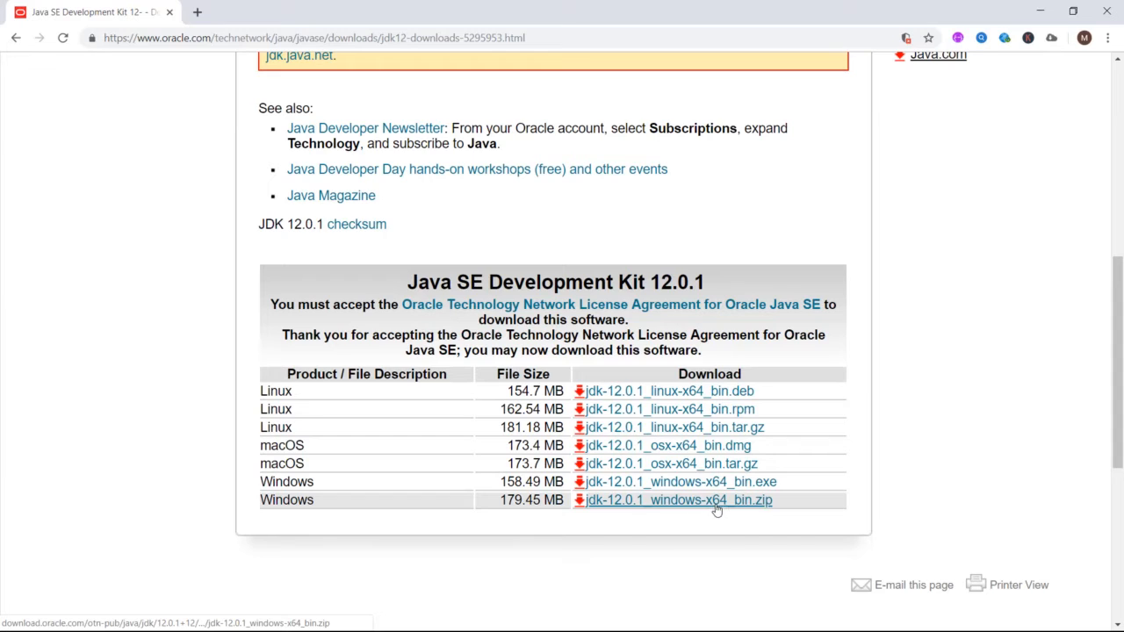
{"action": "left_click", "coordinate": [777, 484]}
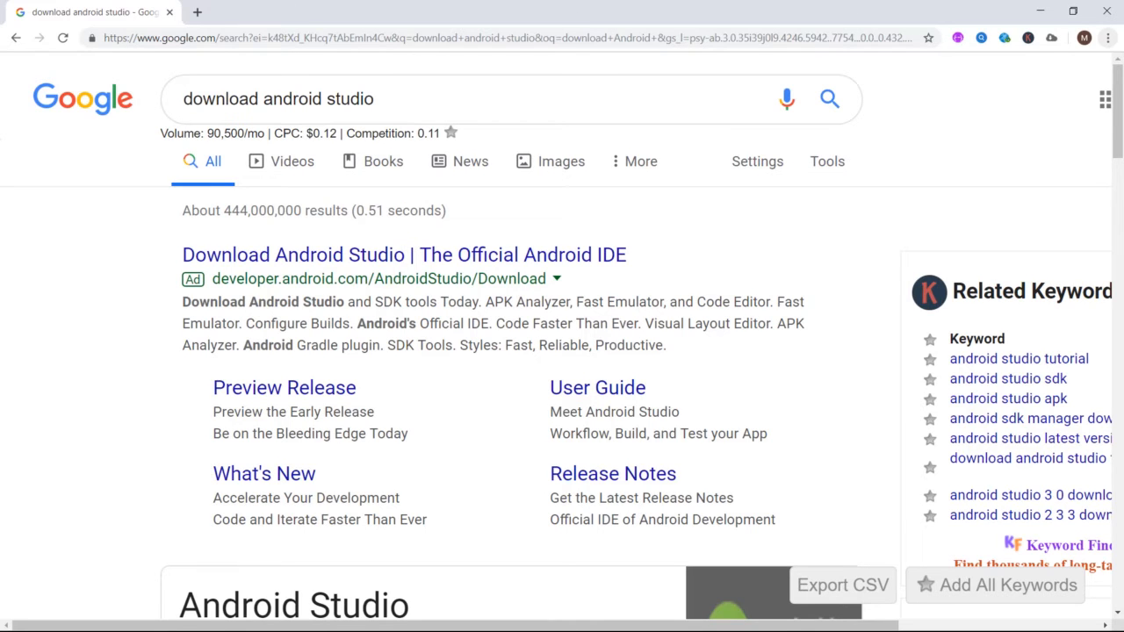
- Open the Android Studio download page, agree to the terms, and download Android Studio for Windows
{"action": "scroll", "coordinate": [562, 351], "scroll_direction": "down", "scroll_amount": 5}
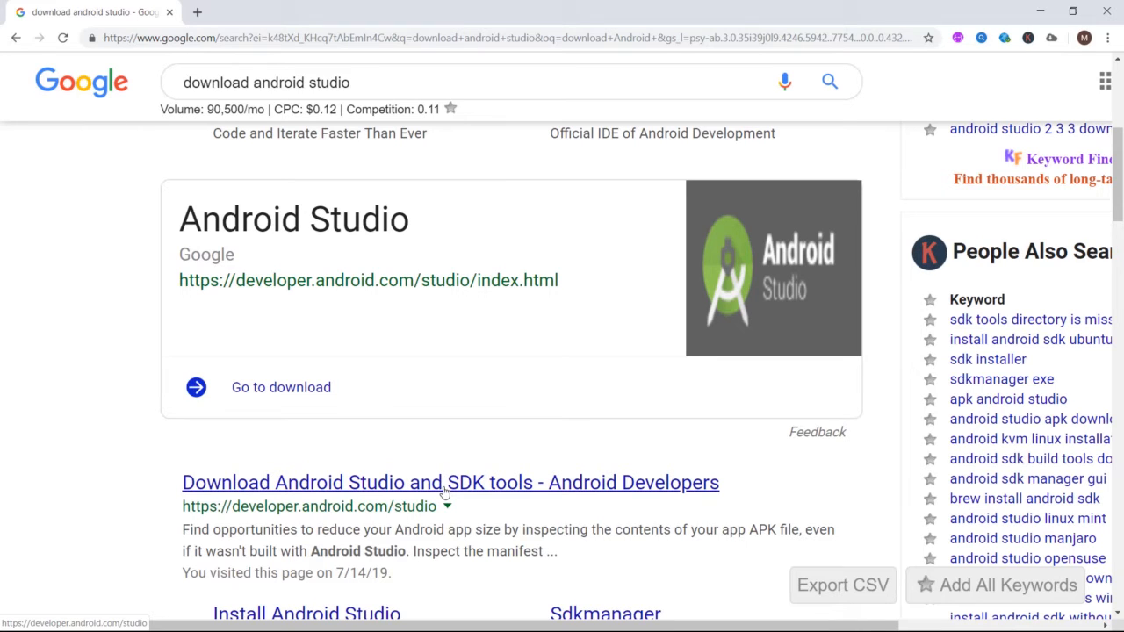
{"action": "left_click", "coordinate": [350, 482]}
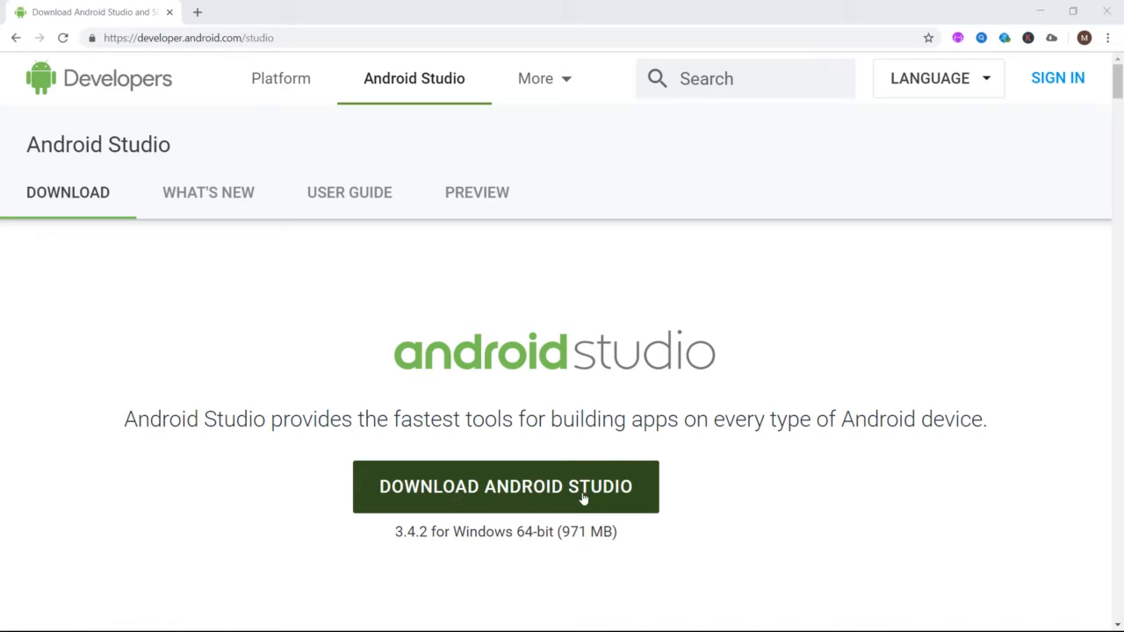
{"action": "left_click", "coordinate": [527, 500]}
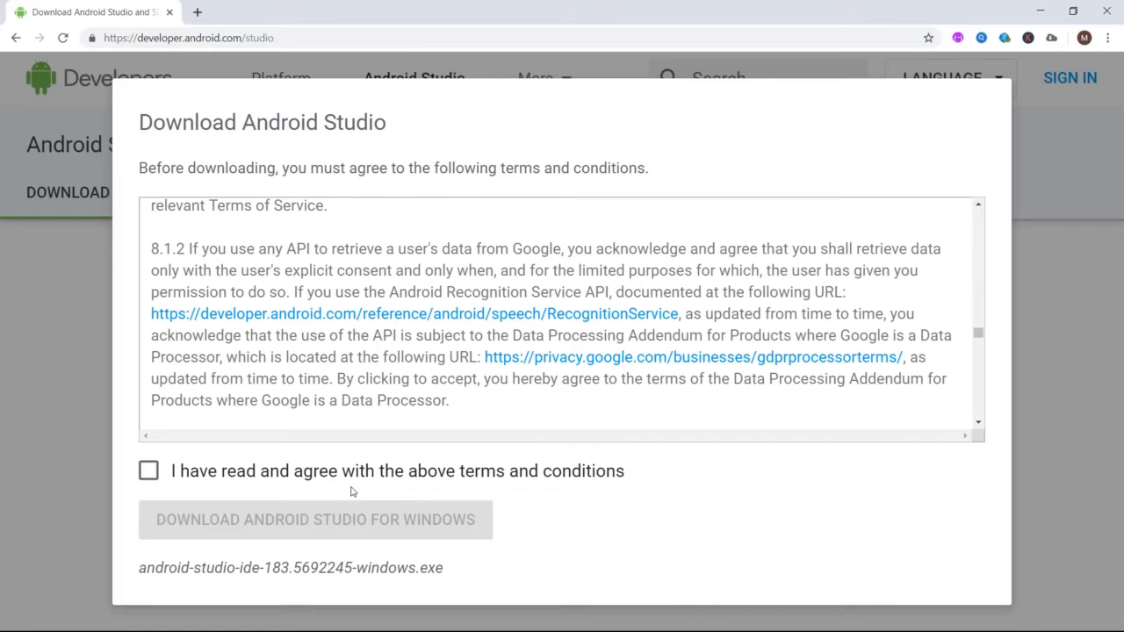
{"action": "left_click", "coordinate": [153, 477]}
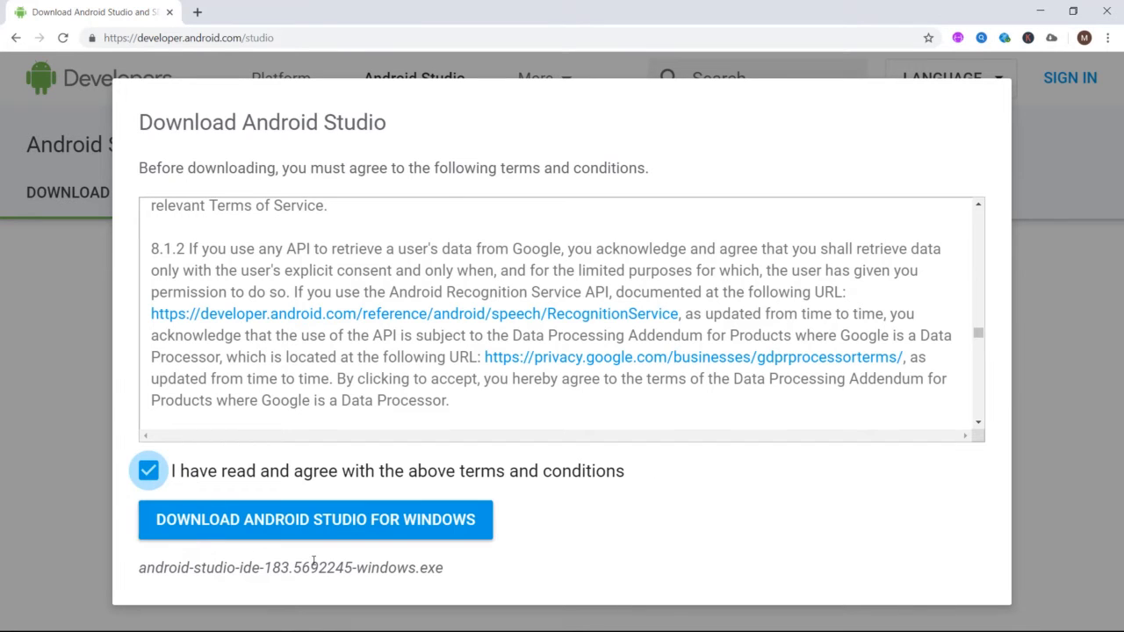
{"action": "left_click", "coordinate": [369, 525]}
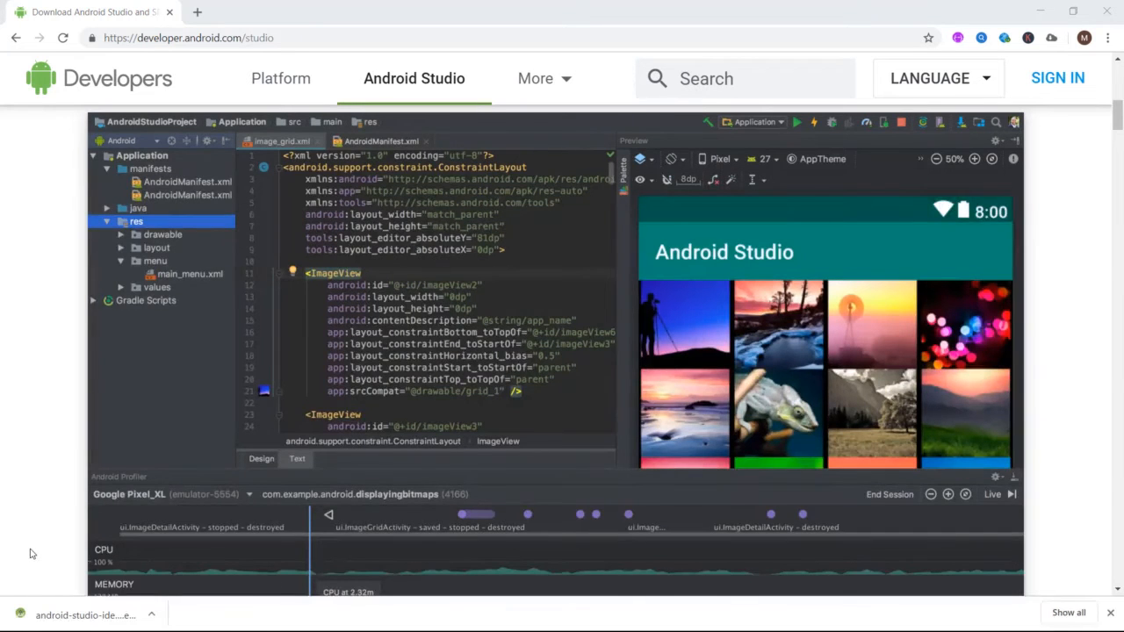
- Open the downloaded android-studio-ide-183.5692245-windows.exe installer and confirm running it
{"action": "left_click", "coordinate": [56, 623]}
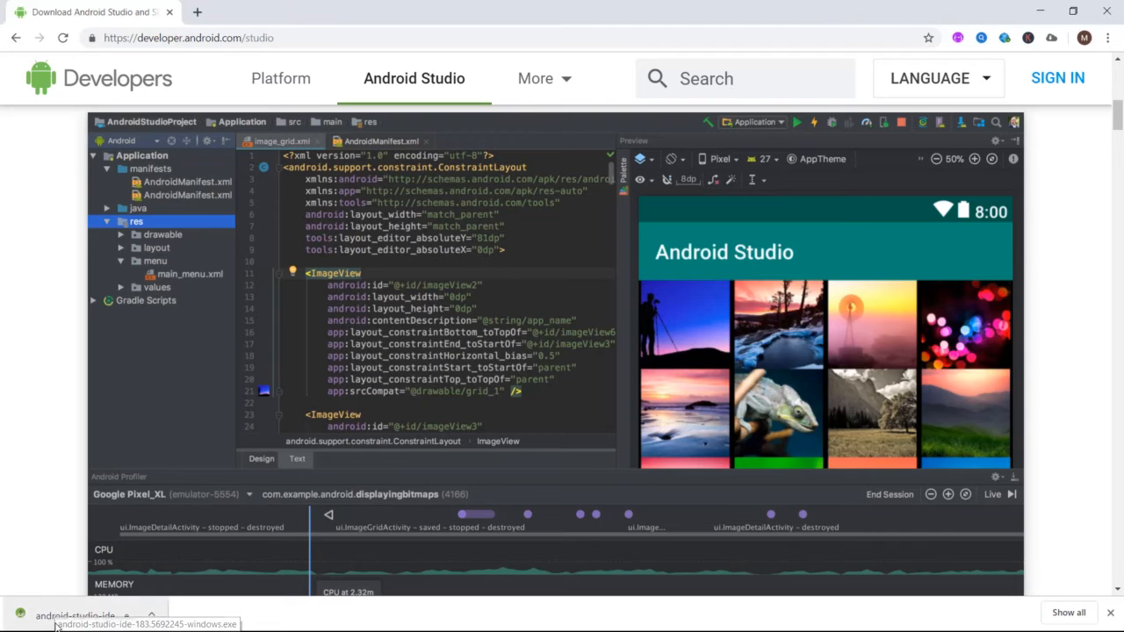
{"action": "left_click", "coordinate": [1040, 12]}
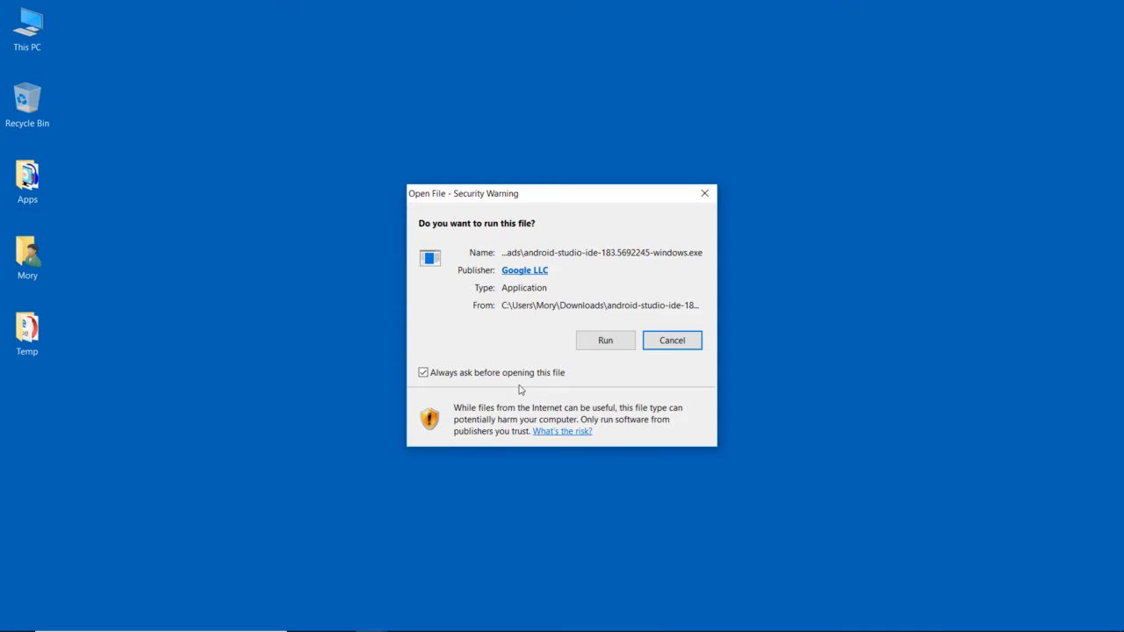
{"action": "left_click", "coordinate": [605, 347]}
{"action": "key", "text": "Return"}
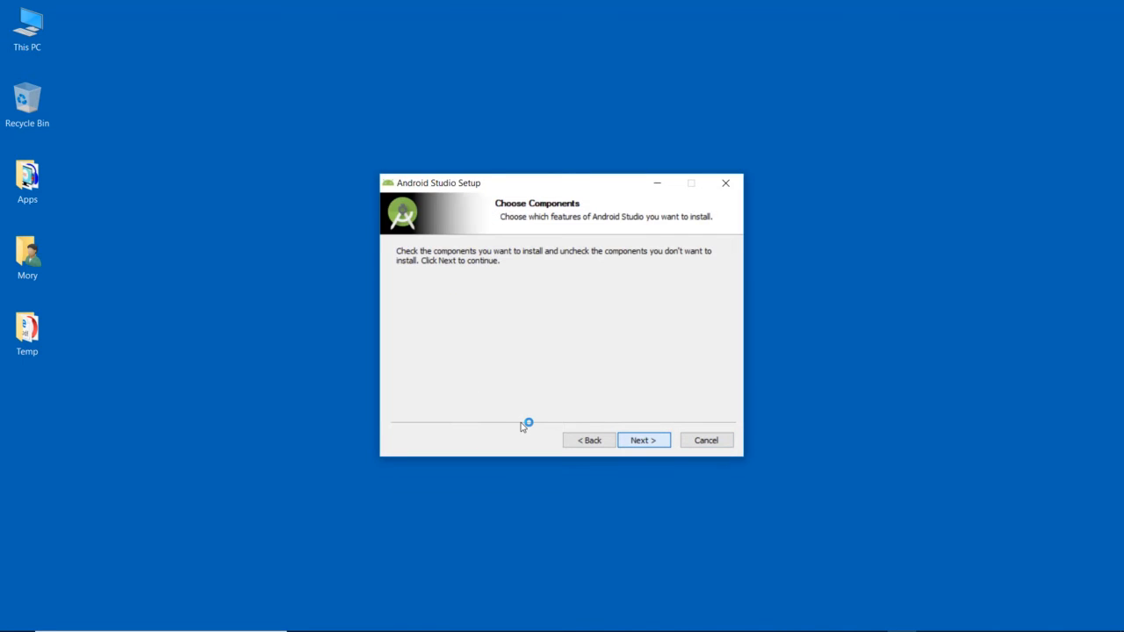
- Run Android Studio Setup with the default components, install location and Start Menu folder, then finish and launch Android Studio
{"action": "key", "text": "Return"}
{"action": "key", "text": "alt+b"}
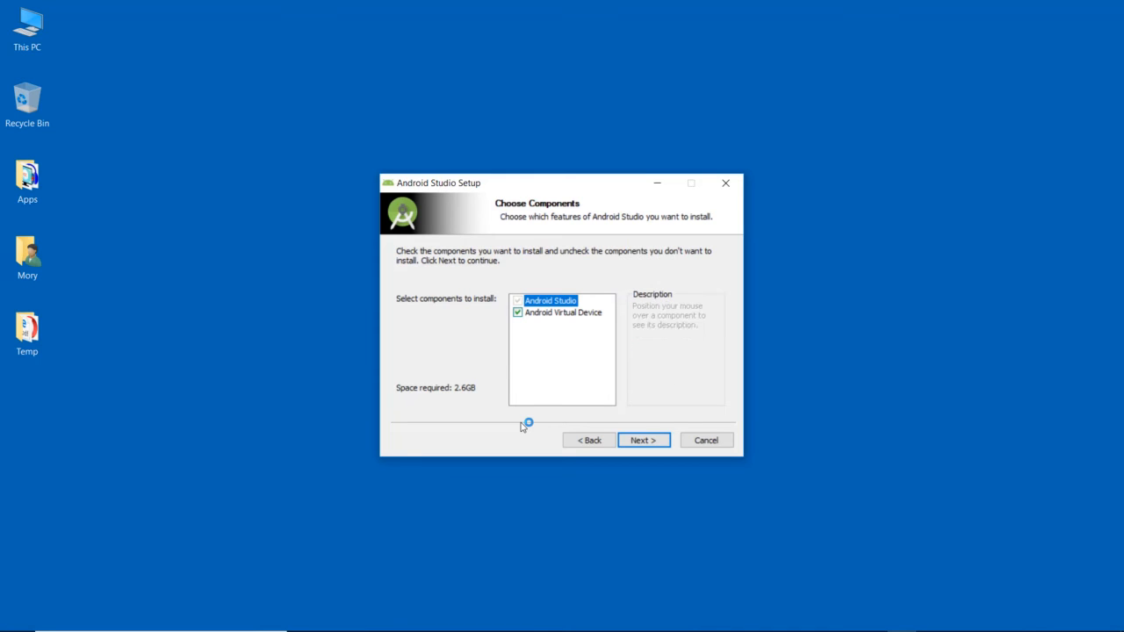
{"action": "key", "text": "Return"}
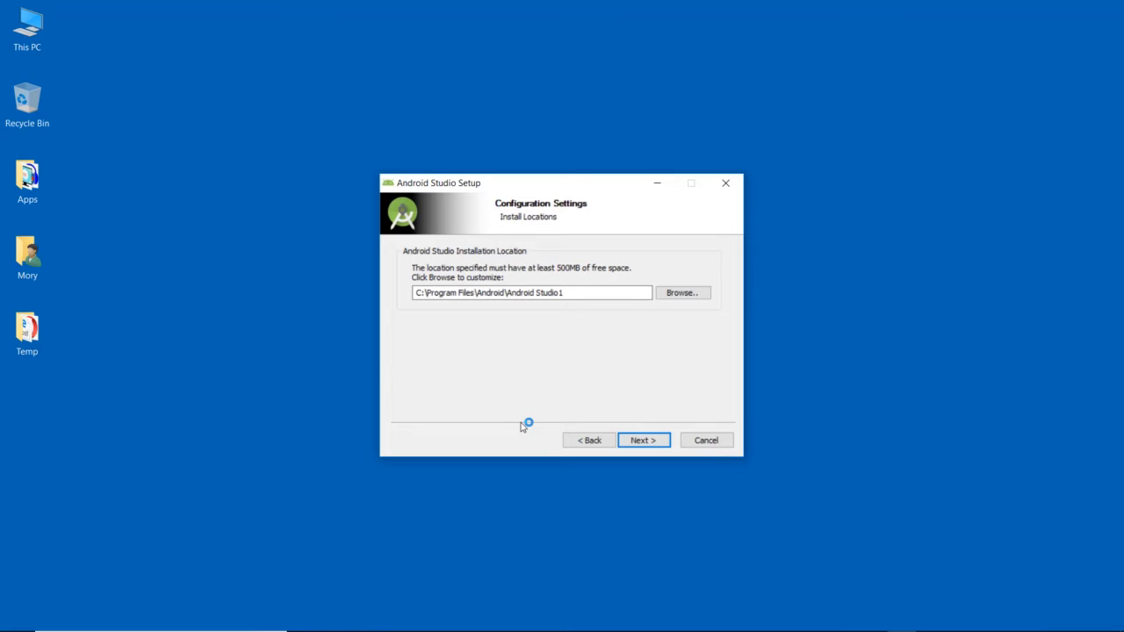
{"action": "key", "text": "Return"}
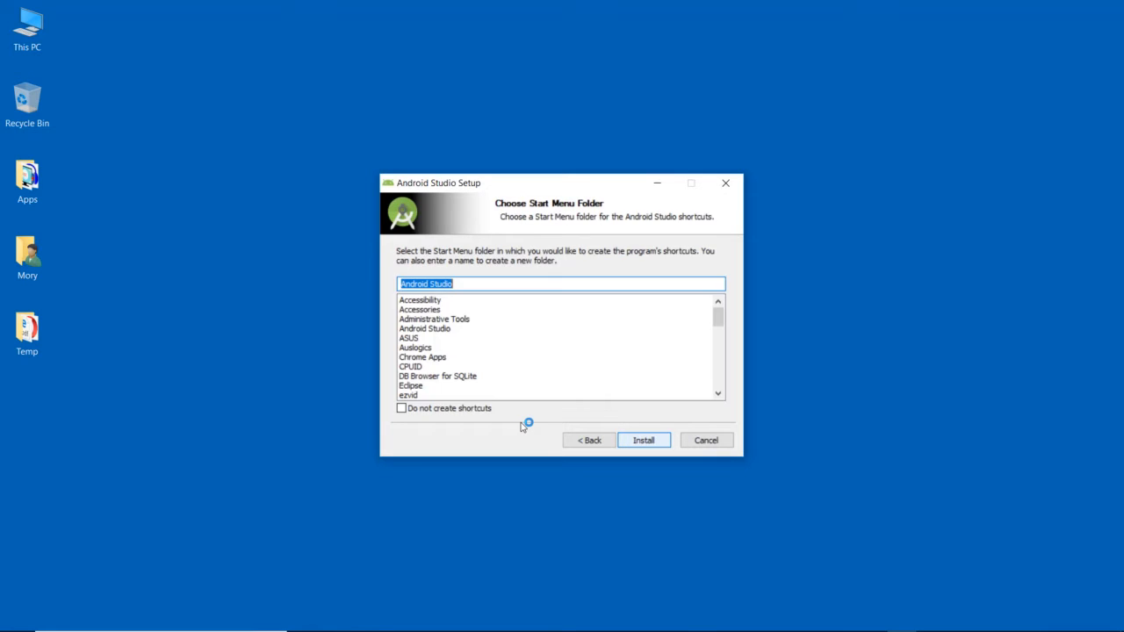
{"action": "key", "text": "Return"}
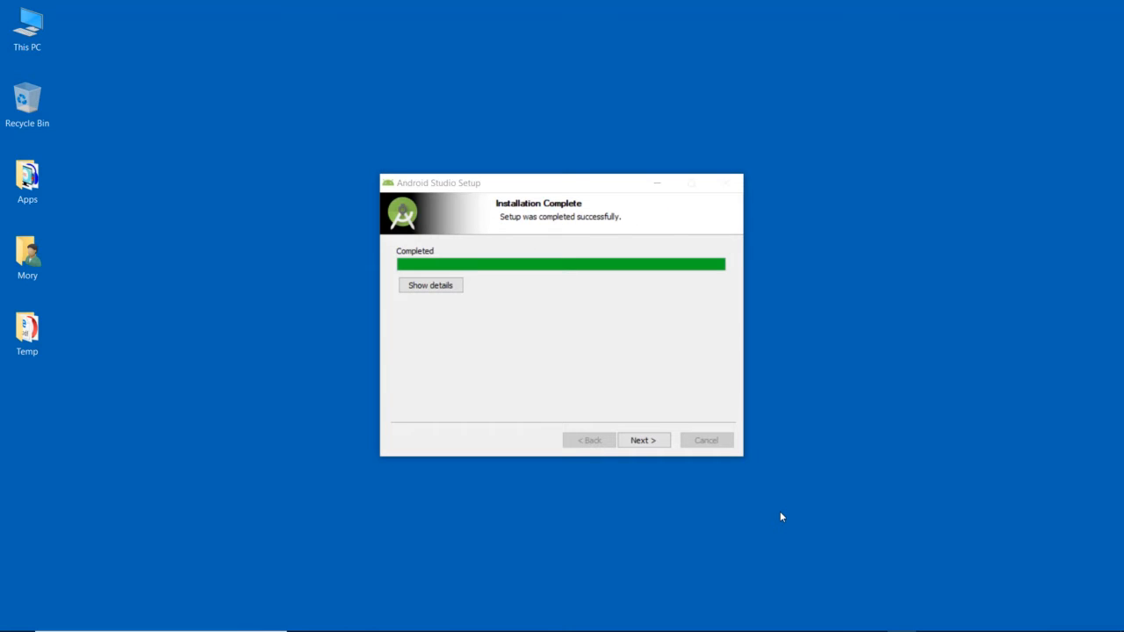
{"action": "left_click", "coordinate": [648, 447]}
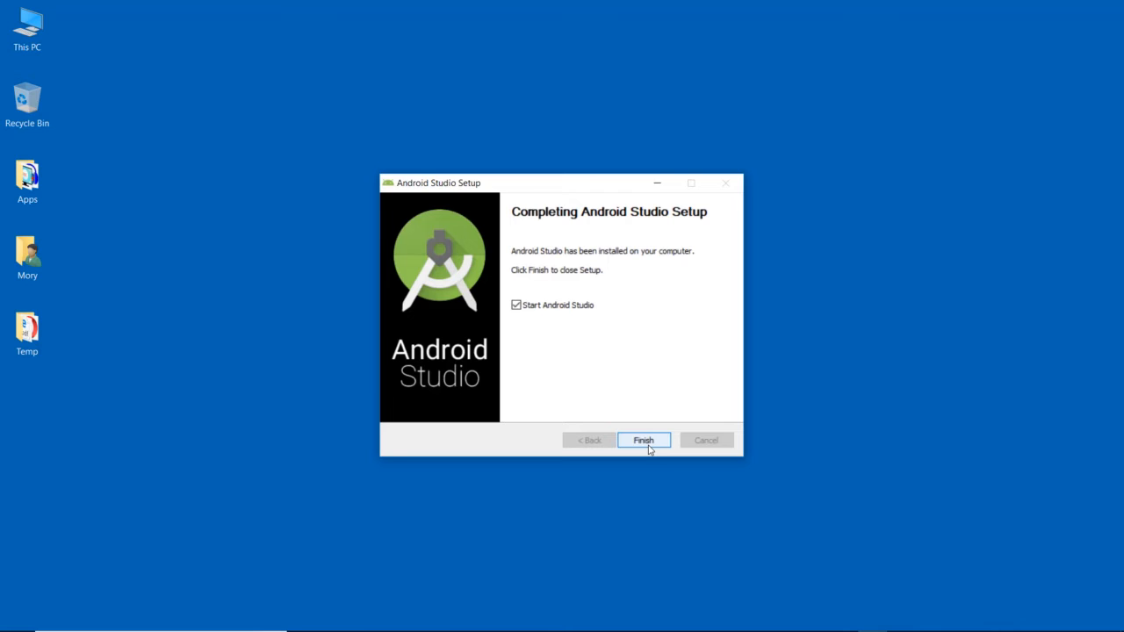
{"action": "left_click", "coordinate": [648, 444]}
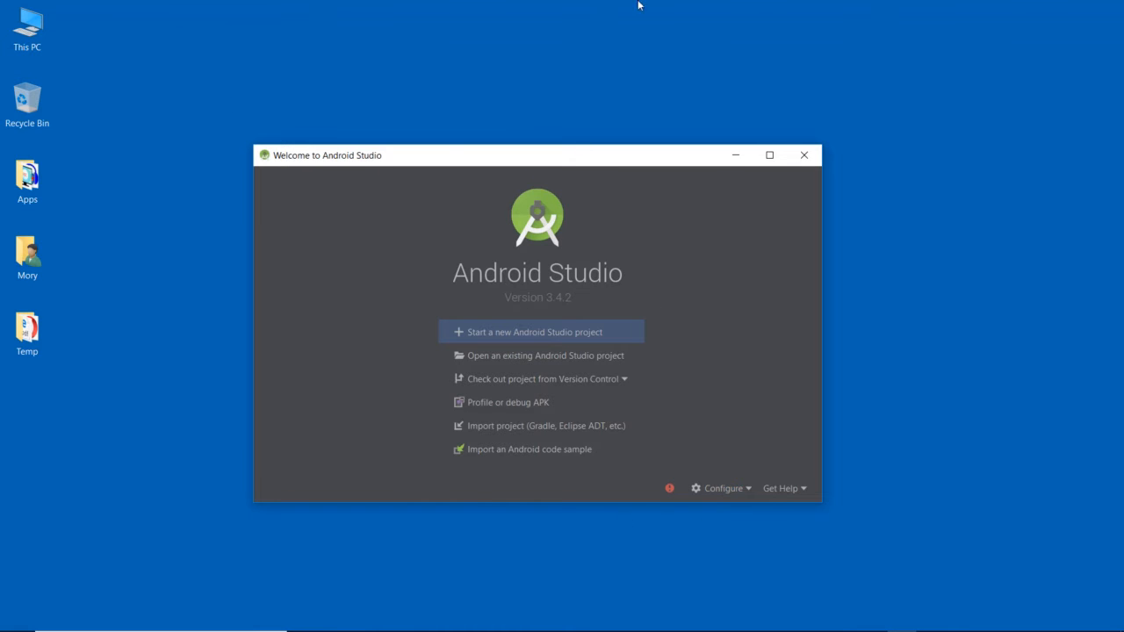
- Start a new Android Studio project using the Empty Activity template for Phone and Tablet
{"action": "mouse_move", "coordinate": [470, 613]}
{"action": "left_click", "coordinate": [545, 341]}
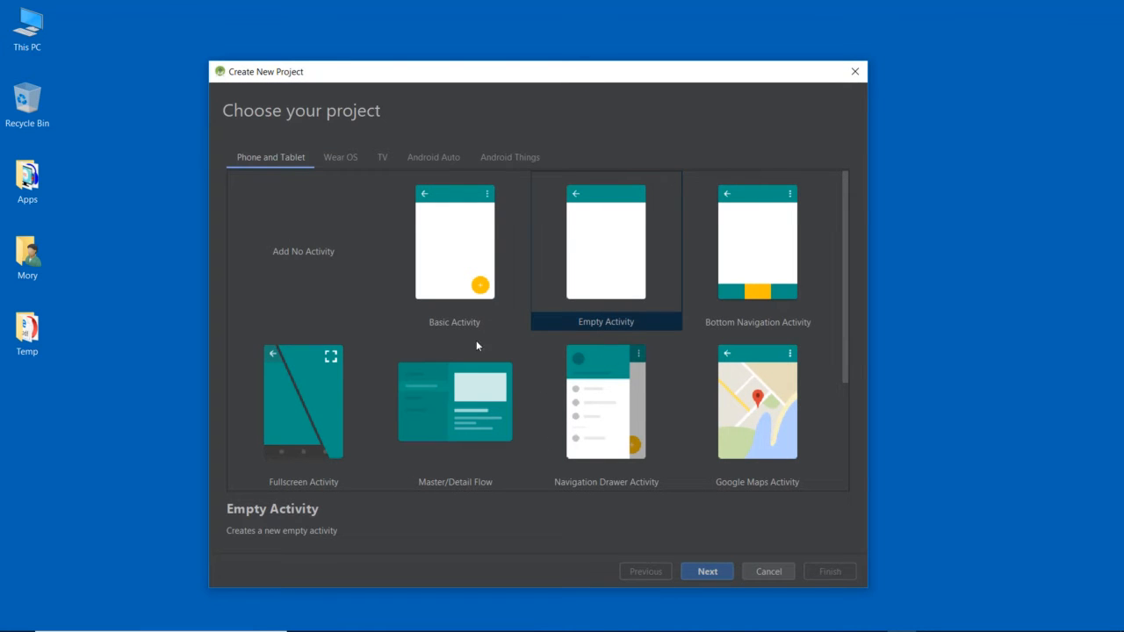
{"action": "left_click_drag", "start_coordinate": [845, 219], "coordinate": [823, 217]}
{"action": "left_click", "coordinate": [606, 263]}
{"action": "left_click", "coordinate": [700, 568]}
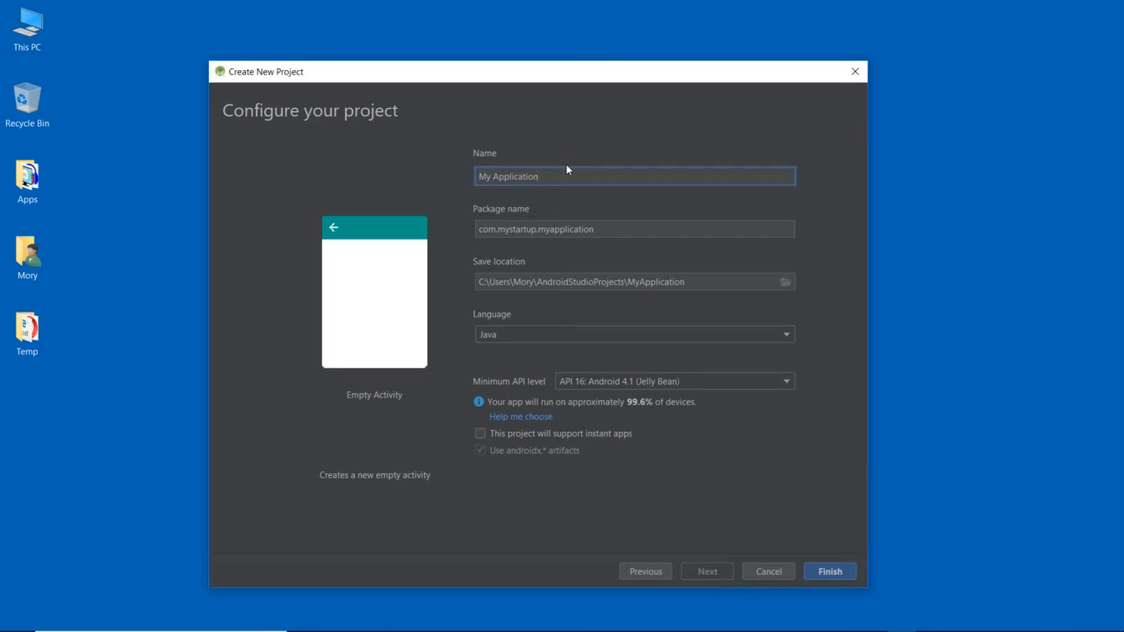
- Name the project FirstProject, keep Java as the language, and finish creating the project
{"action": "left_click_drag", "start_coordinate": [555, 175], "coordinate": [310, 189]}
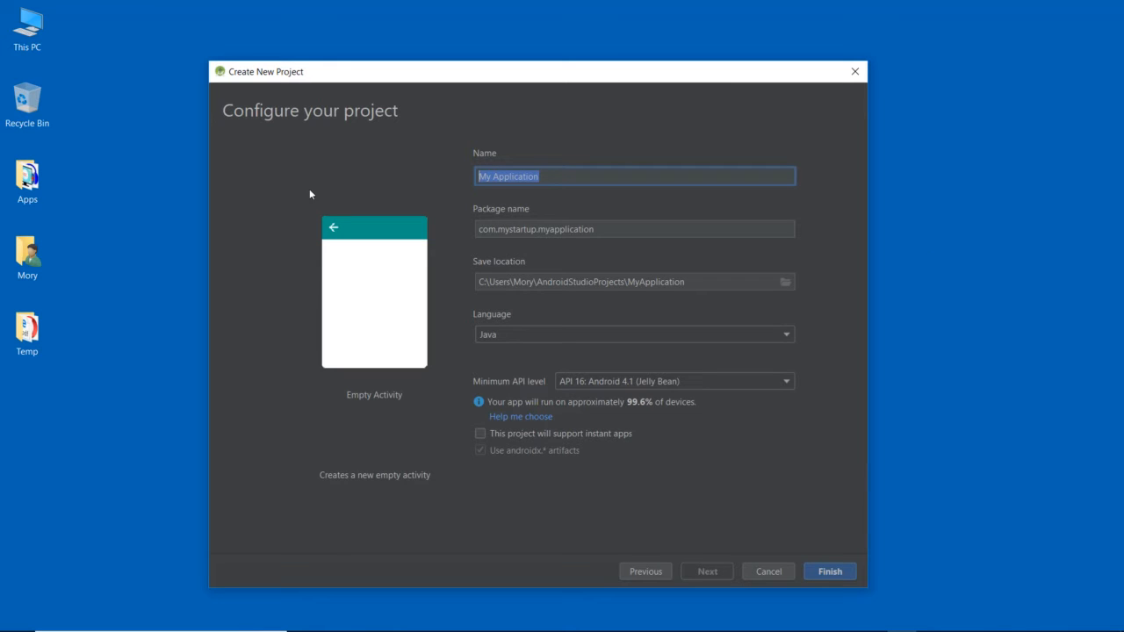
{"action": "type", "text": "FirstProject"}
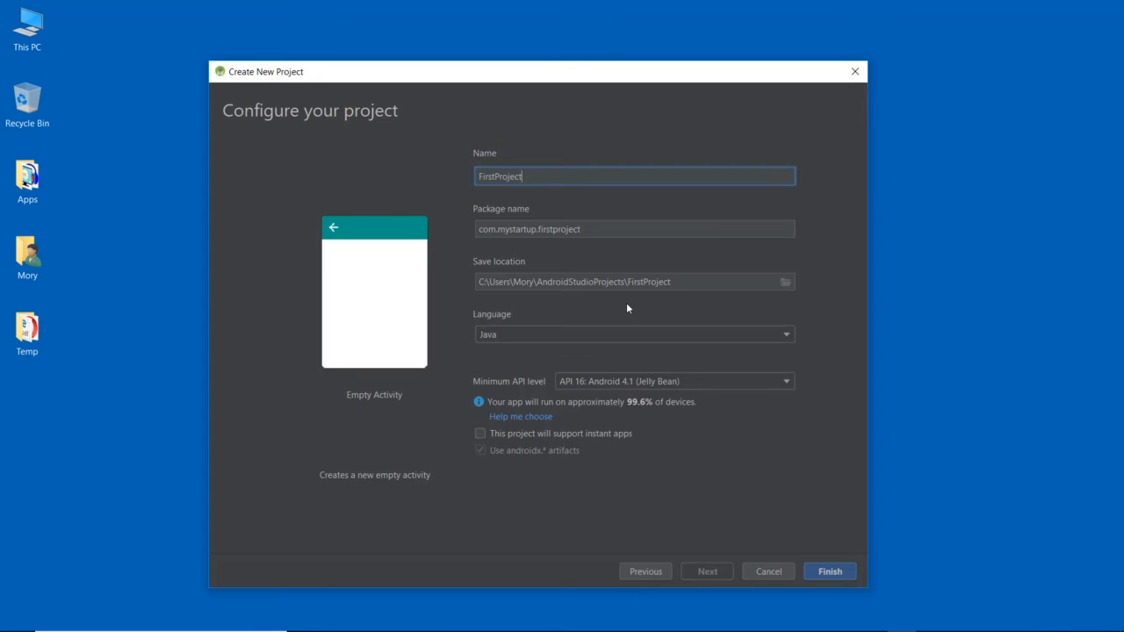
{"action": "left_click", "coordinate": [542, 336]}
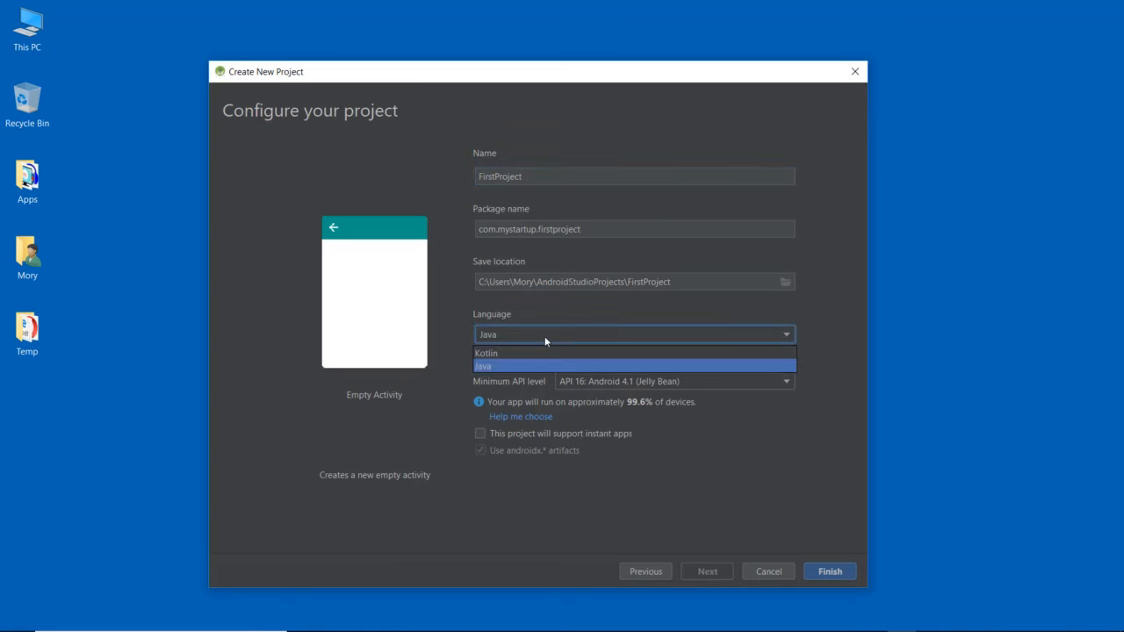
{"action": "left_click", "coordinate": [500, 366]}
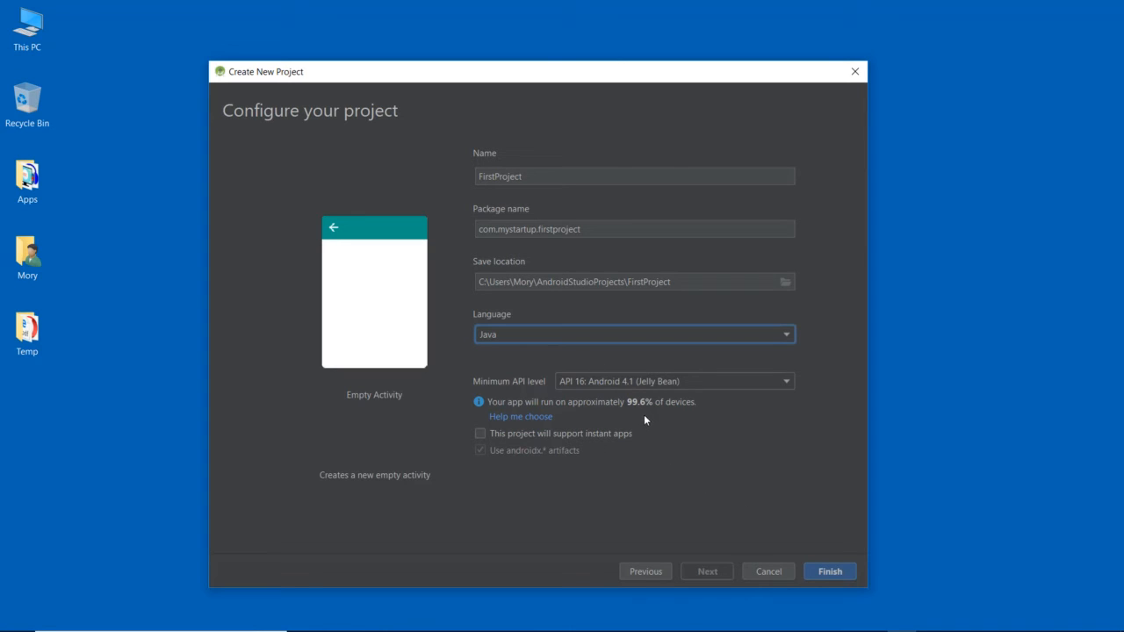
{"action": "left_click", "coordinate": [839, 572]}
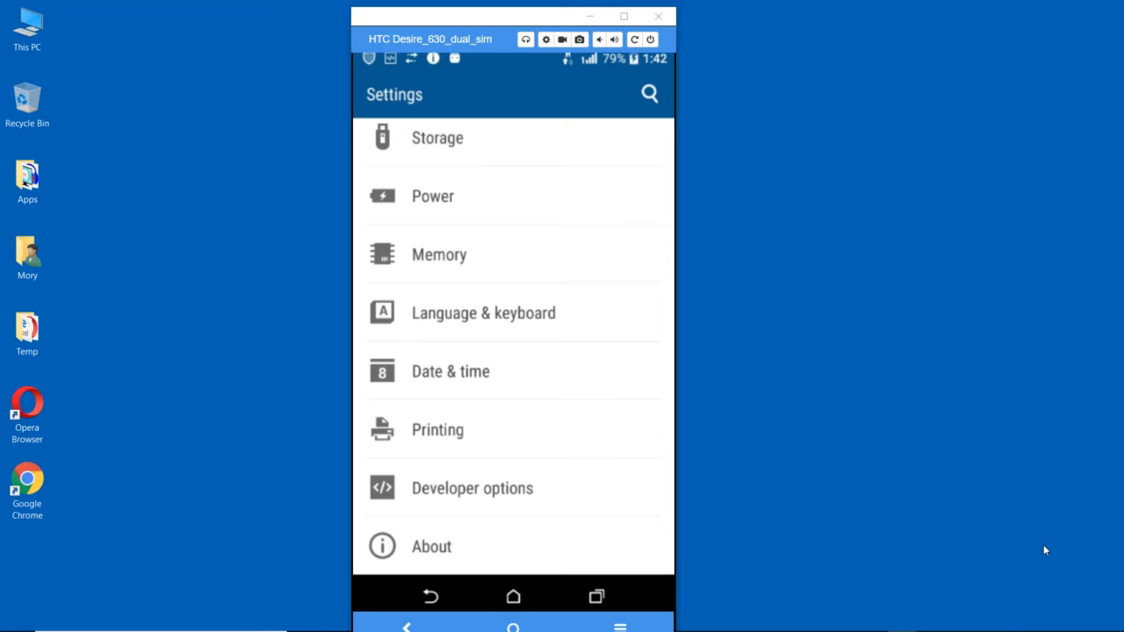
{"action": "left_click", "coordinate": [438, 555]}
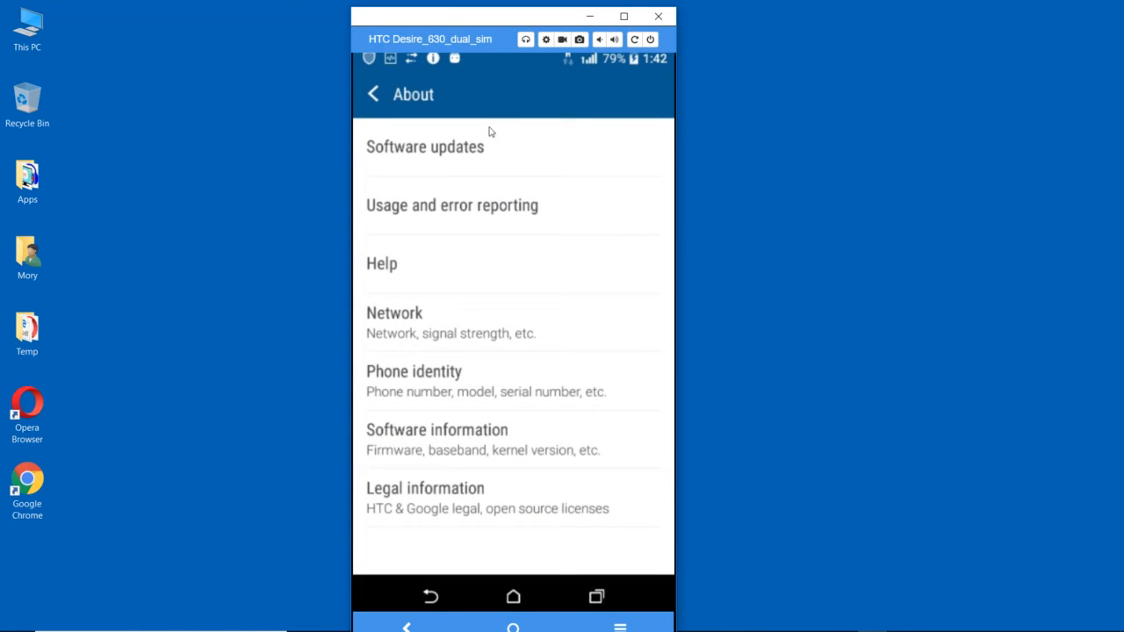
{"action": "left_click", "coordinate": [394, 438]}
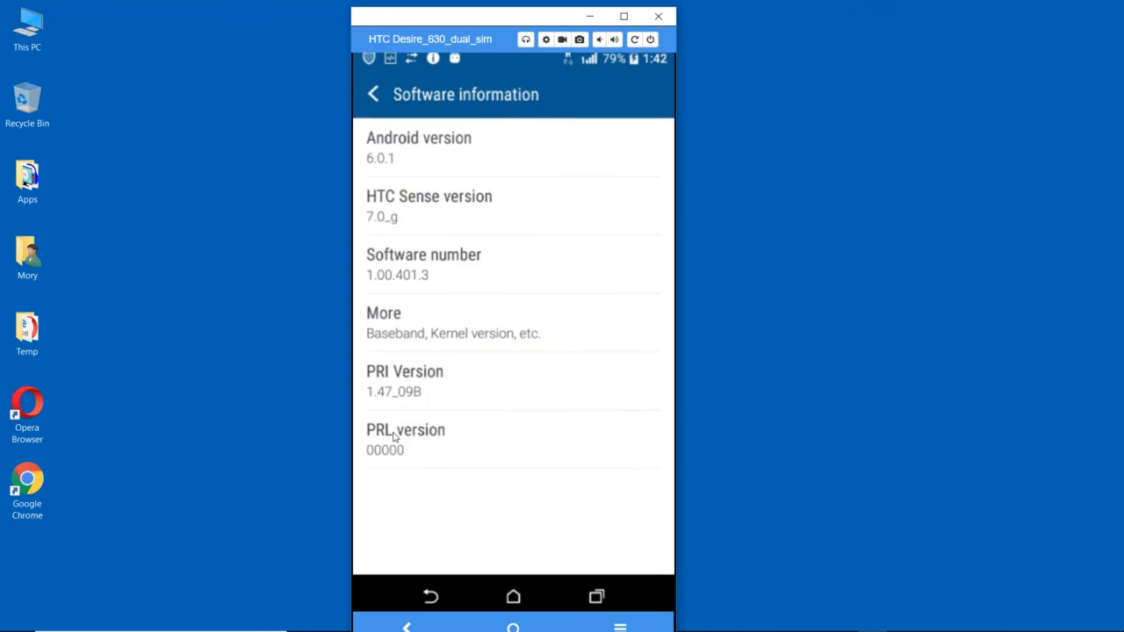
{"action": "left_click", "coordinate": [424, 333]}
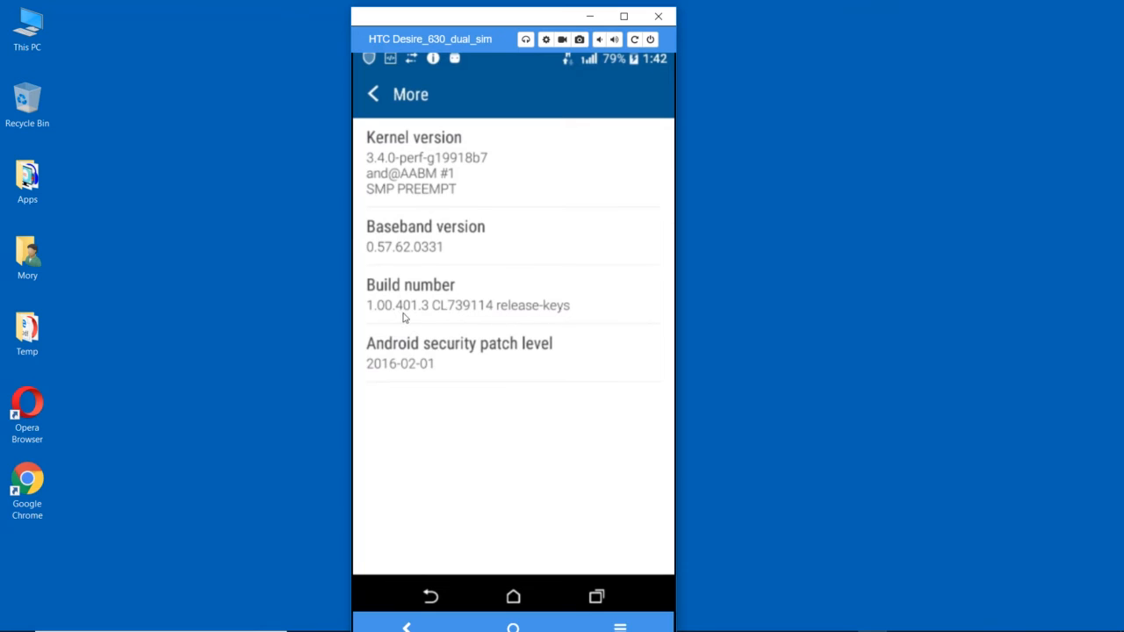
{"action": "left_click", "coordinate": [387, 99]}
{"action": "left_click", "coordinate": [374, 96]}
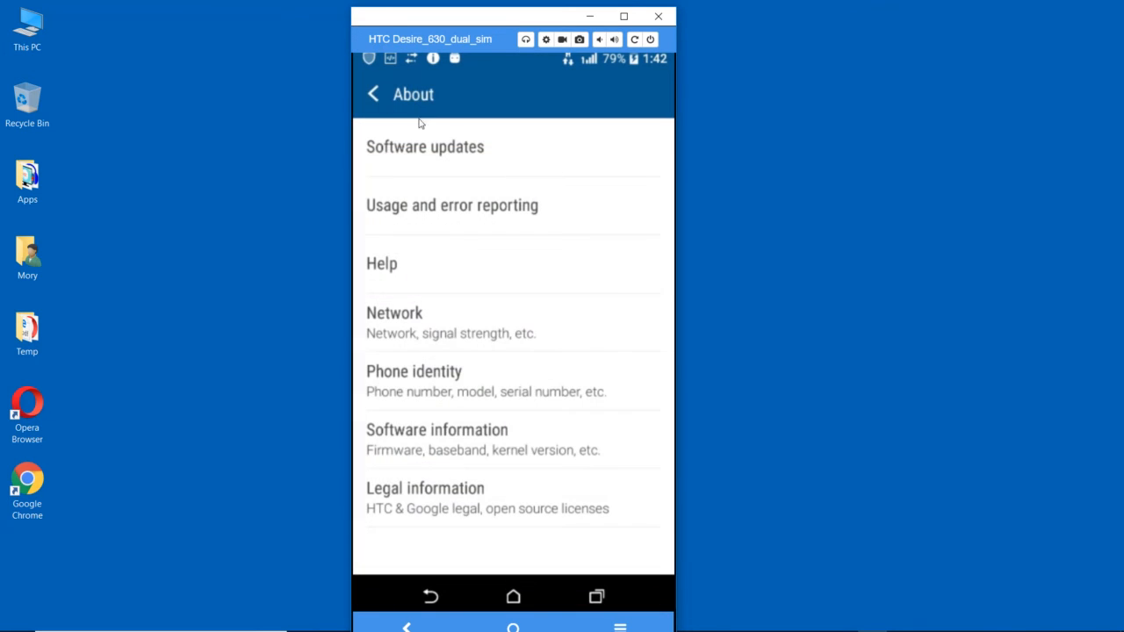
{"action": "left_click", "coordinate": [376, 101]}
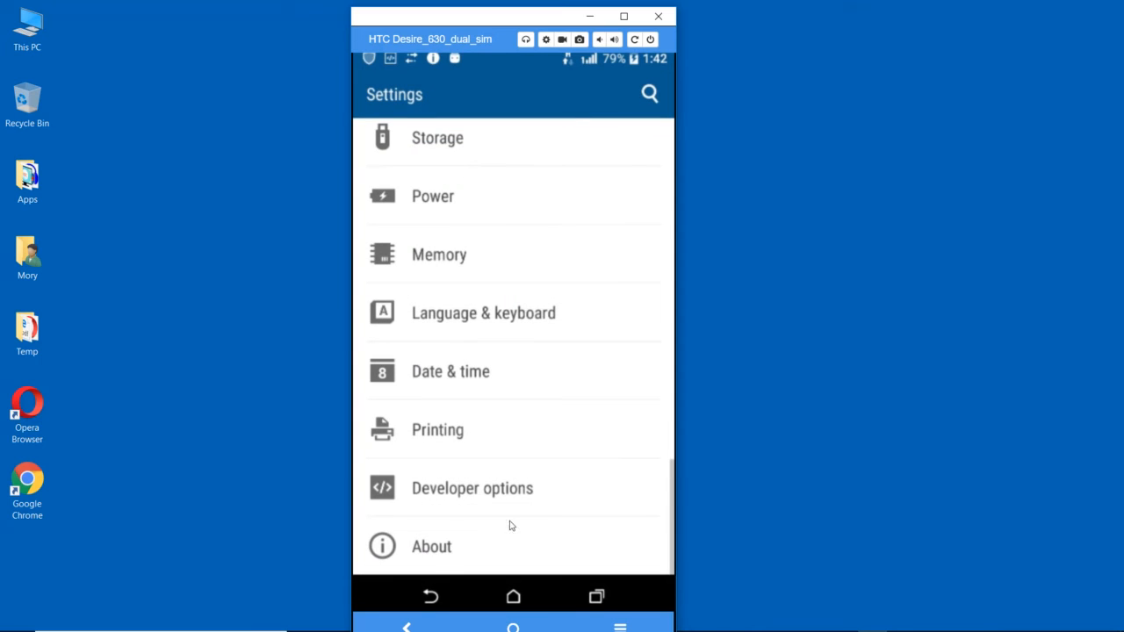
- On the mirrored phone, open About, Software information, More, and tap Build number repeatedly to enable developer mode
{"action": "left_click", "coordinate": [438, 551]}
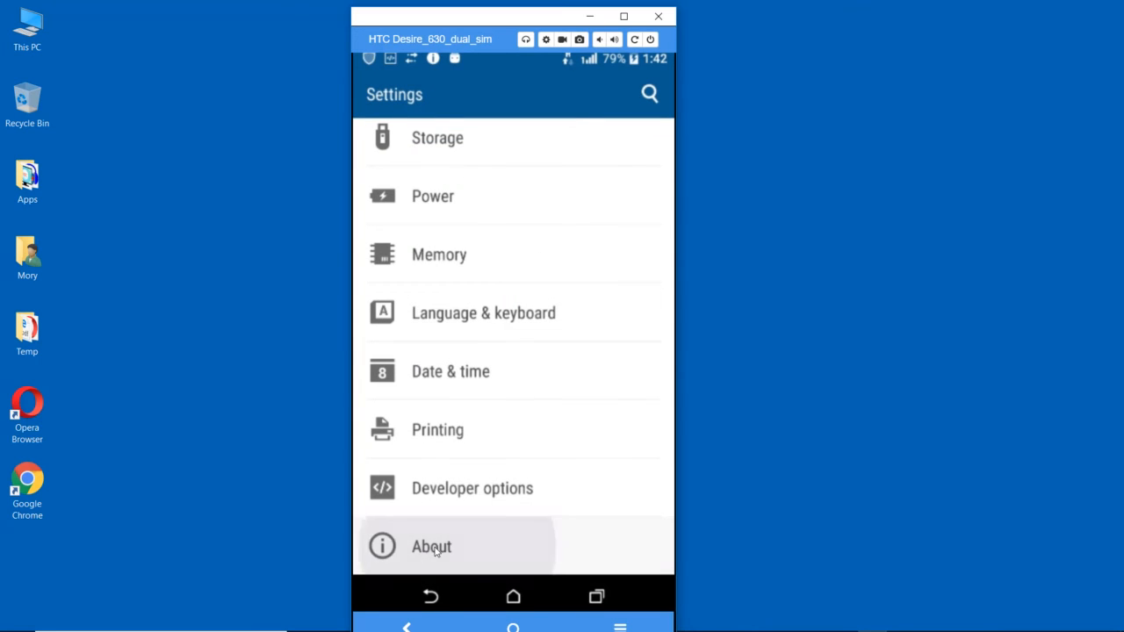
{"action": "left_click", "coordinate": [428, 425]}
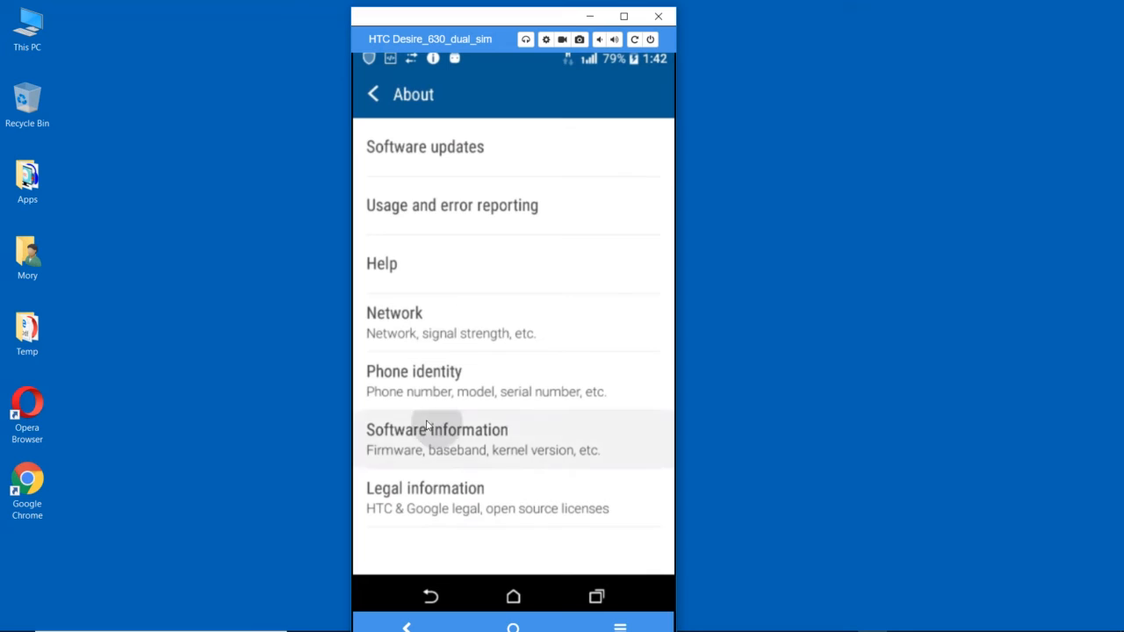
{"action": "left_click", "coordinate": [433, 333]}
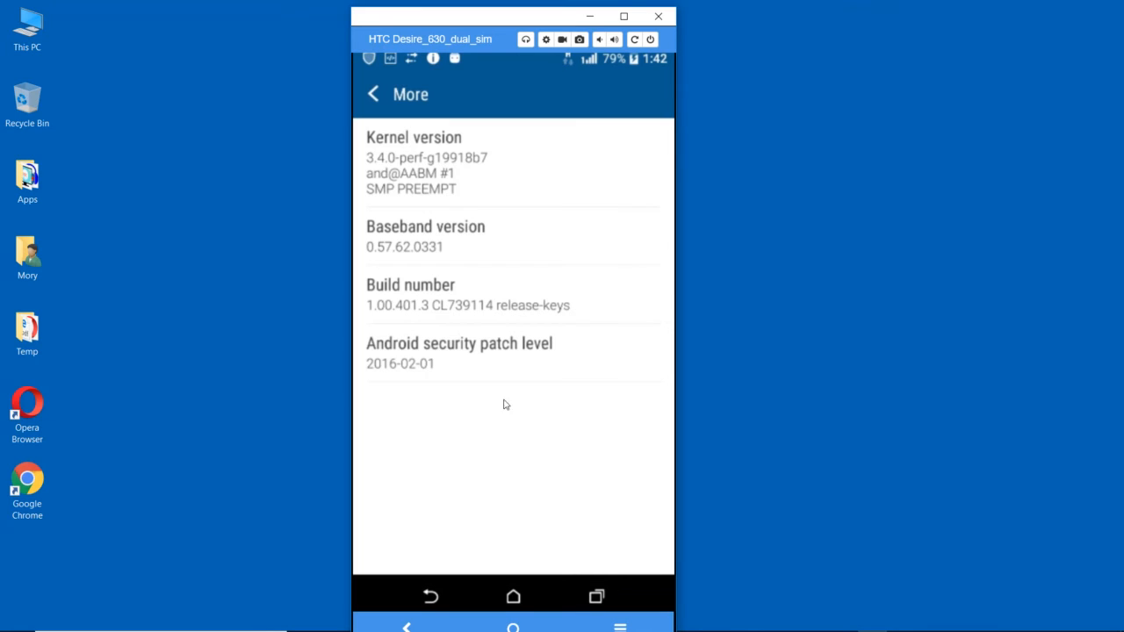
{"action": "left_click", "coordinate": [513, 312]}
{"action": "left_click", "coordinate": [512, 311]}
{"action": "left_click", "coordinate": [513, 309]}
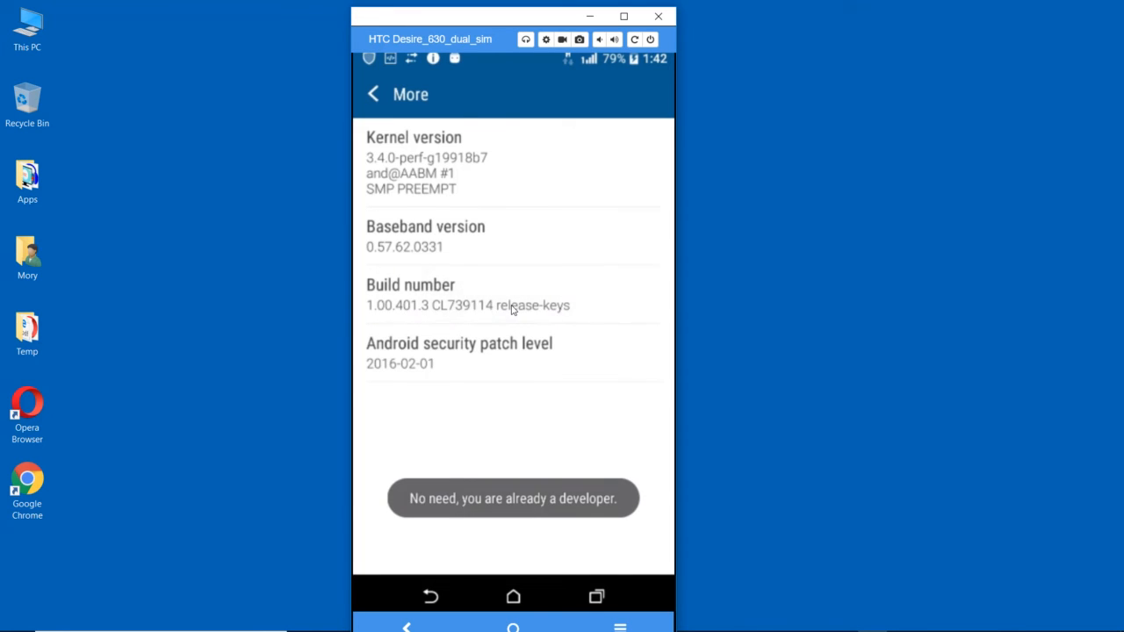
{"action": "left_click", "coordinate": [513, 308]}
{"action": "left_click", "coordinate": [513, 306]}
{"action": "left_click", "coordinate": [452, 294]}
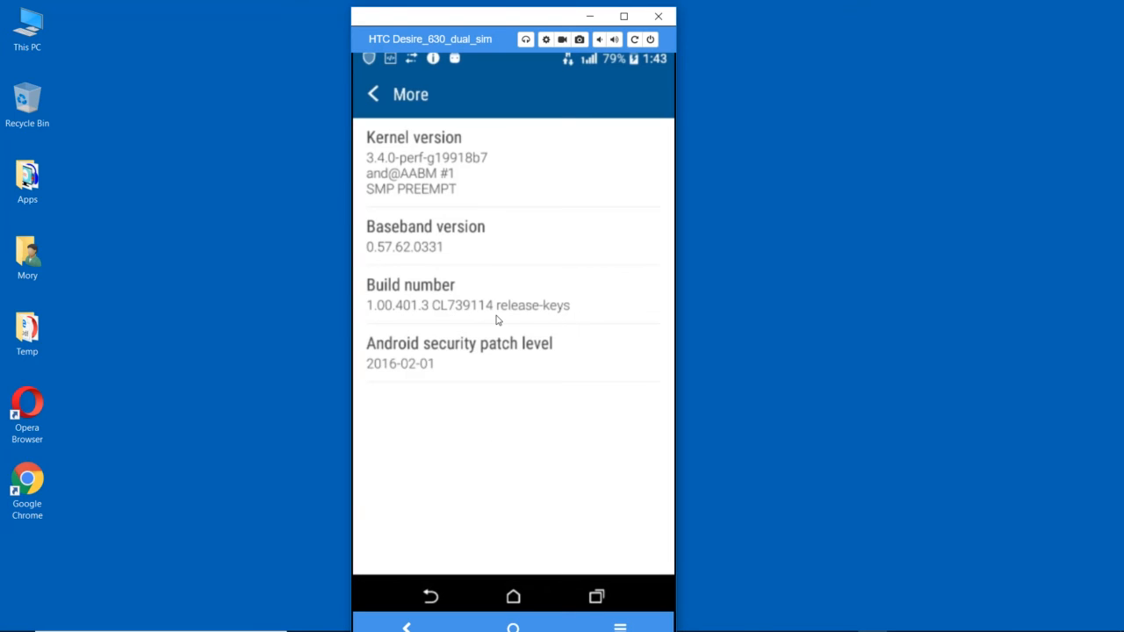
- Return to the phone's Settings, open Developer options and scroll down to the Debugging section
{"action": "left_click", "coordinate": [430, 597]}
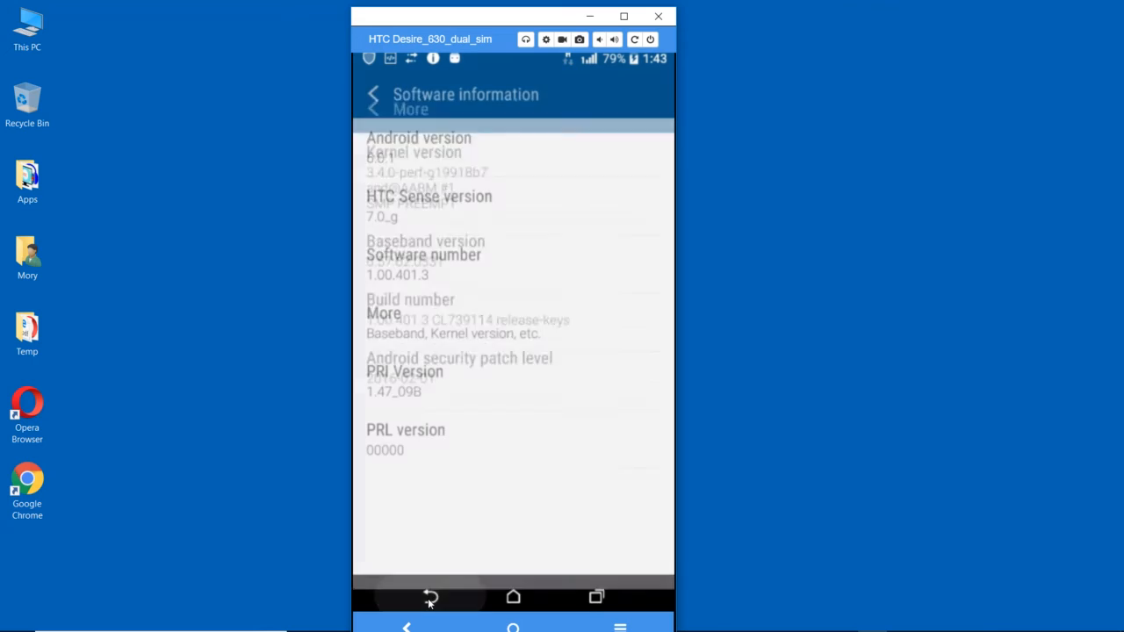
{"action": "left_click", "coordinate": [430, 597]}
{"action": "left_click", "coordinate": [430, 597]}
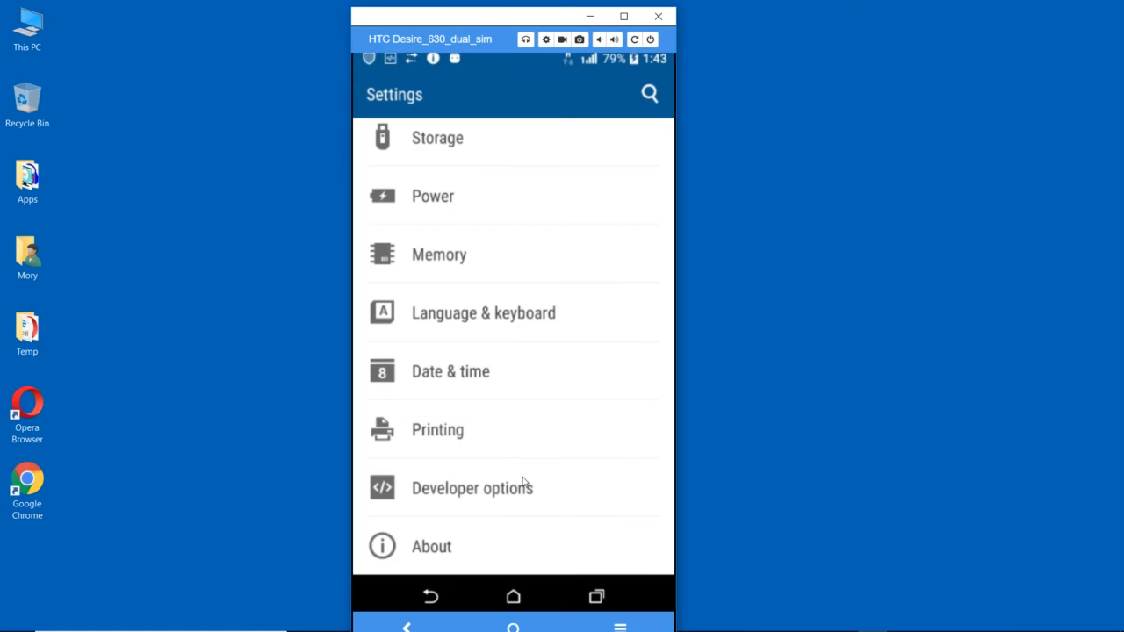
{"action": "left_click", "coordinate": [491, 513]}
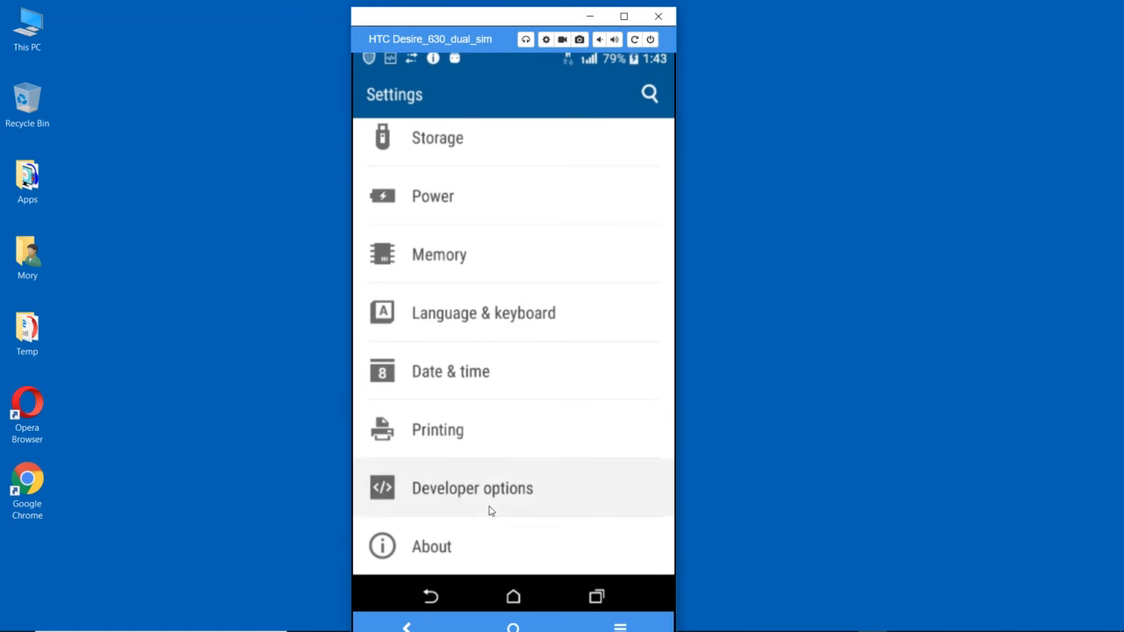
{"action": "left_click", "coordinate": [524, 432]}
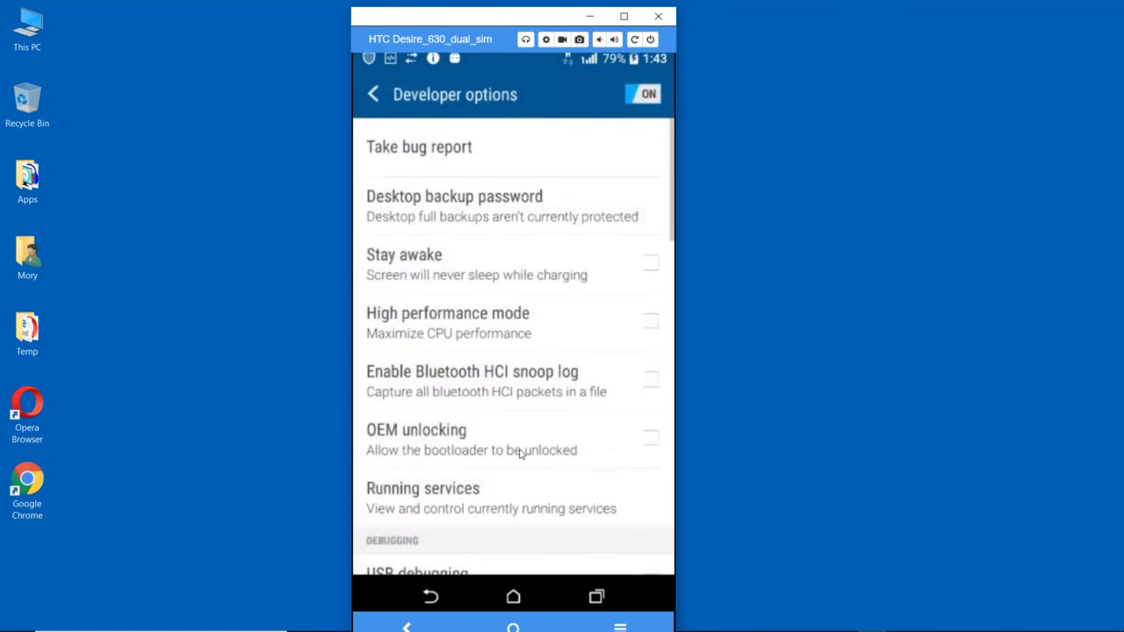
{"action": "left_click_drag", "start_coordinate": [514, 479], "coordinate": [515, 276]}
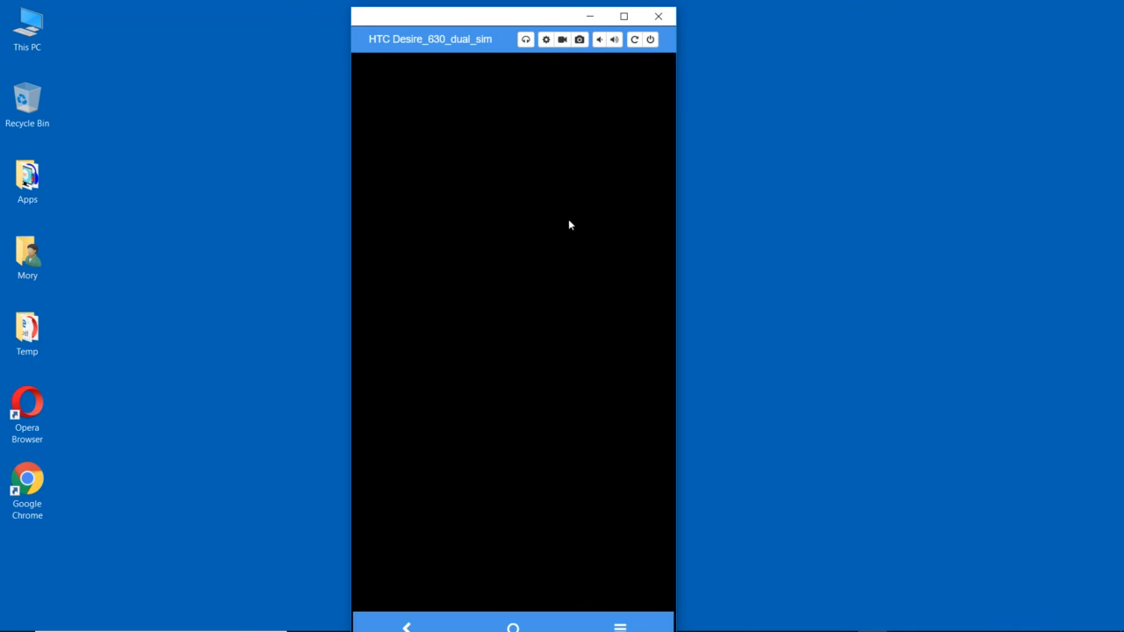
- Switch to the FirstProject window and run the app on the connected HTC Desire 630 Dual Sim device
{"action": "key", "text": "alt+Tab"}
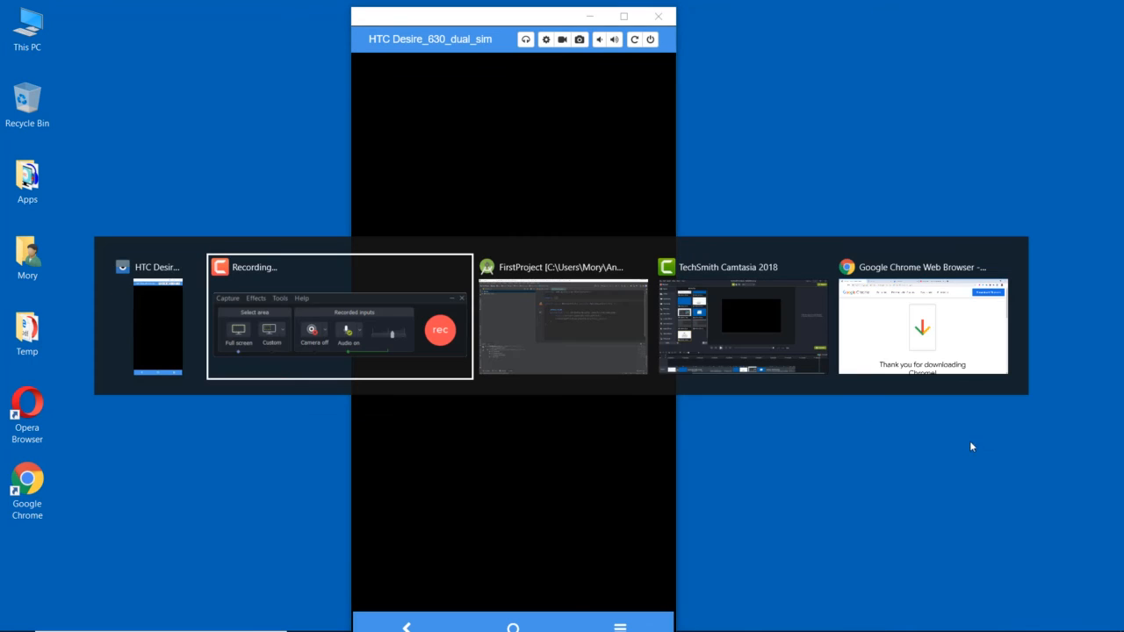
{"action": "left_click", "coordinate": [587, 322]}
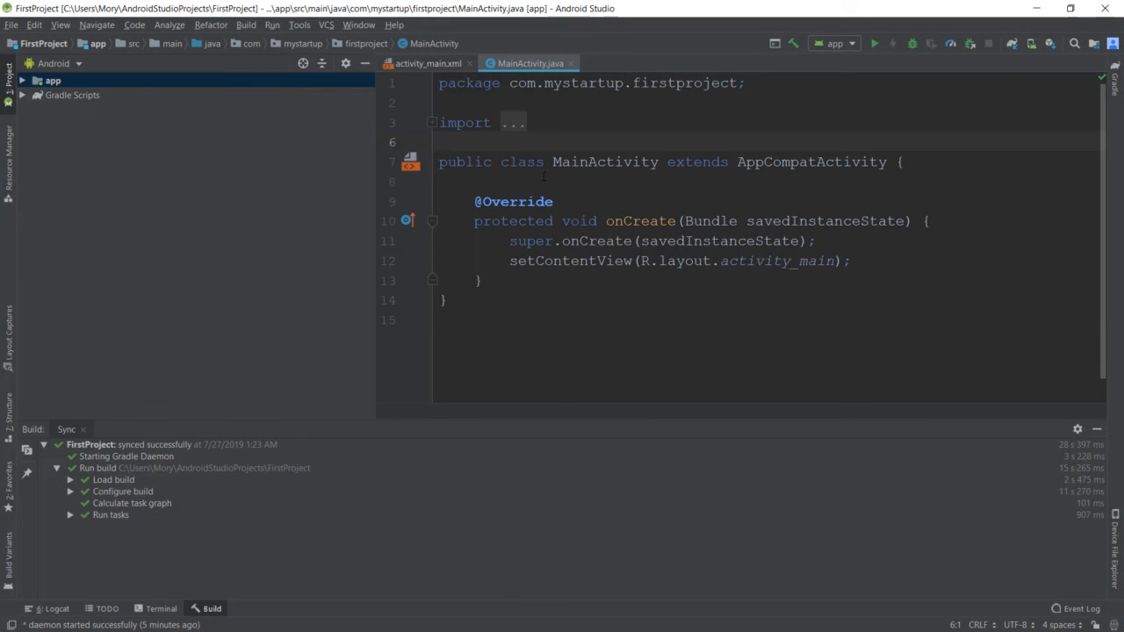
{"action": "left_click", "coordinate": [873, 44]}
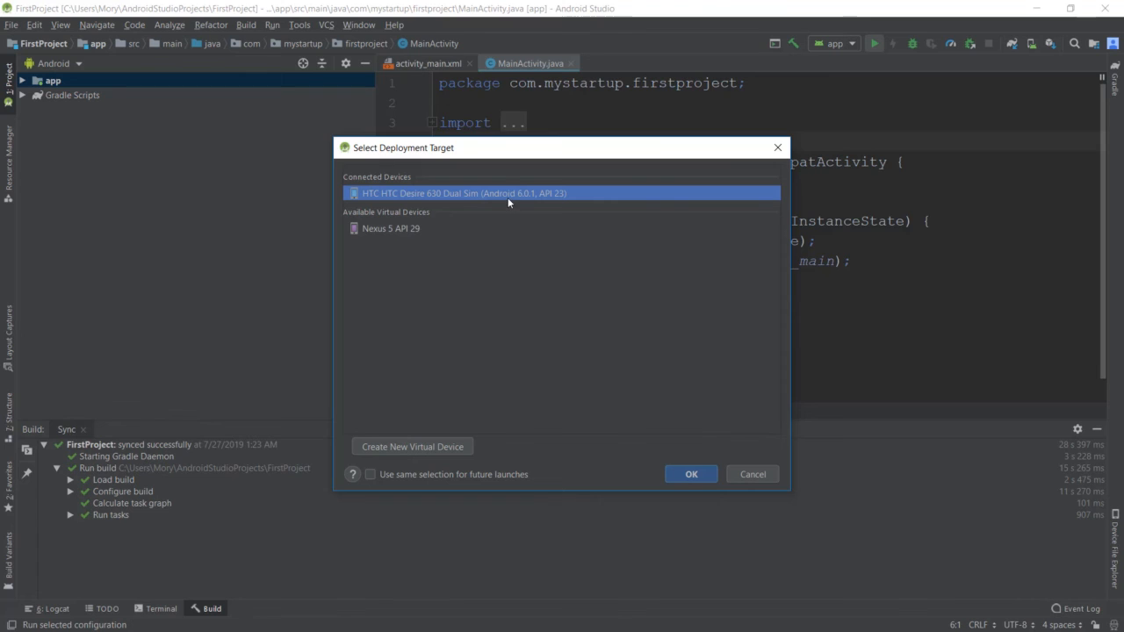
{"action": "left_click", "coordinate": [690, 474]}
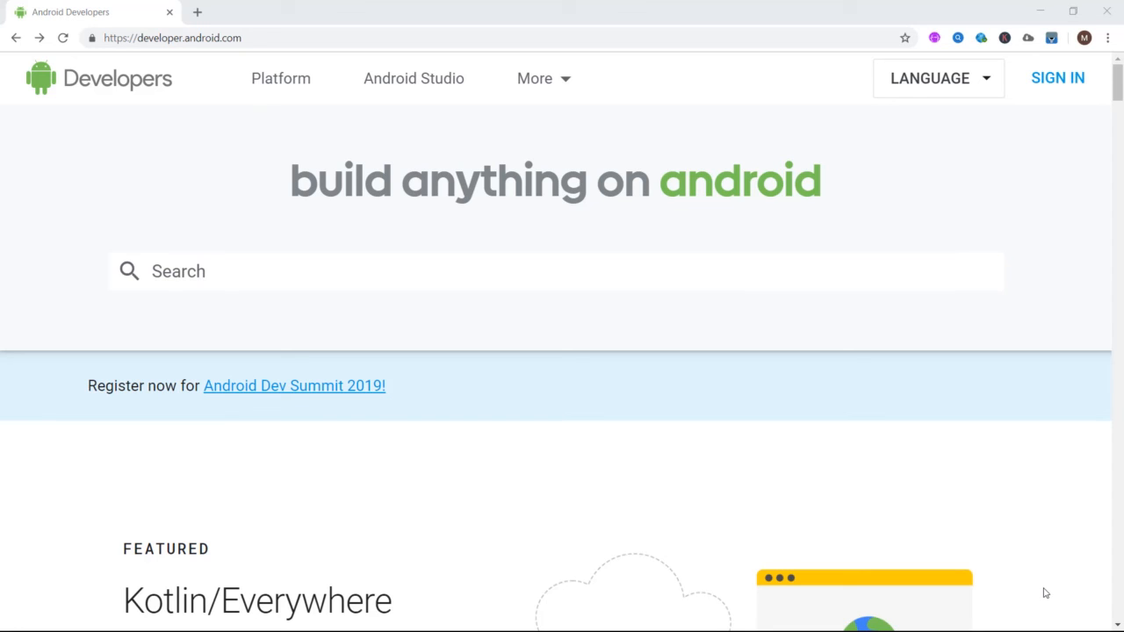
- Search the Android Developers site for oem drivers and open the Install OEM USB drivers page
{"action": "left_click", "coordinate": [833, 357]}
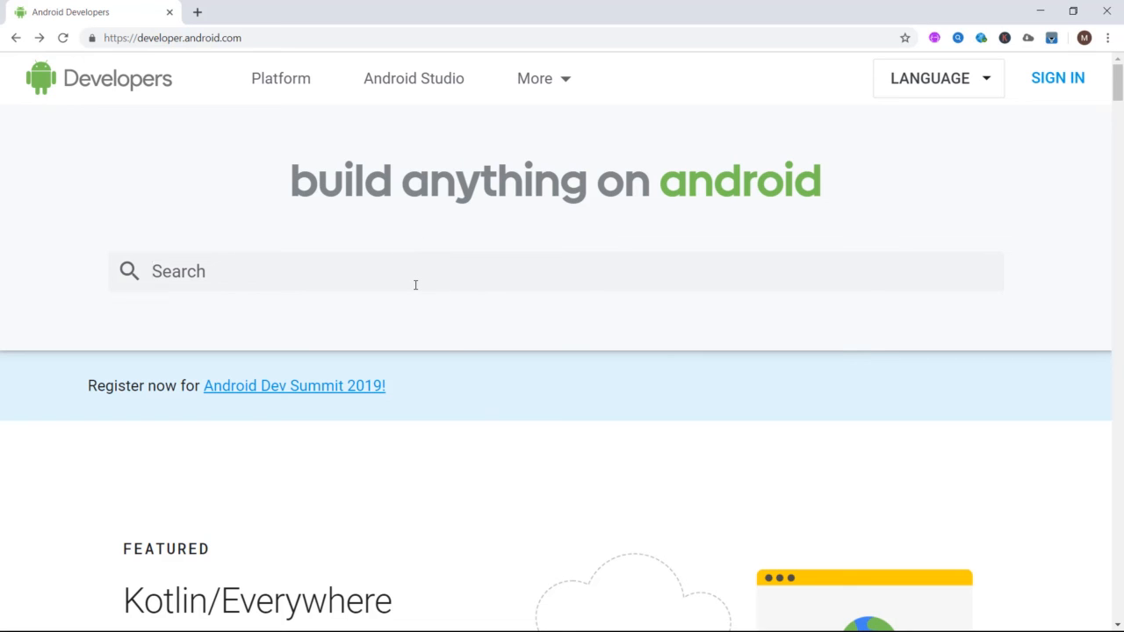
{"action": "type", "text": "oem d"}
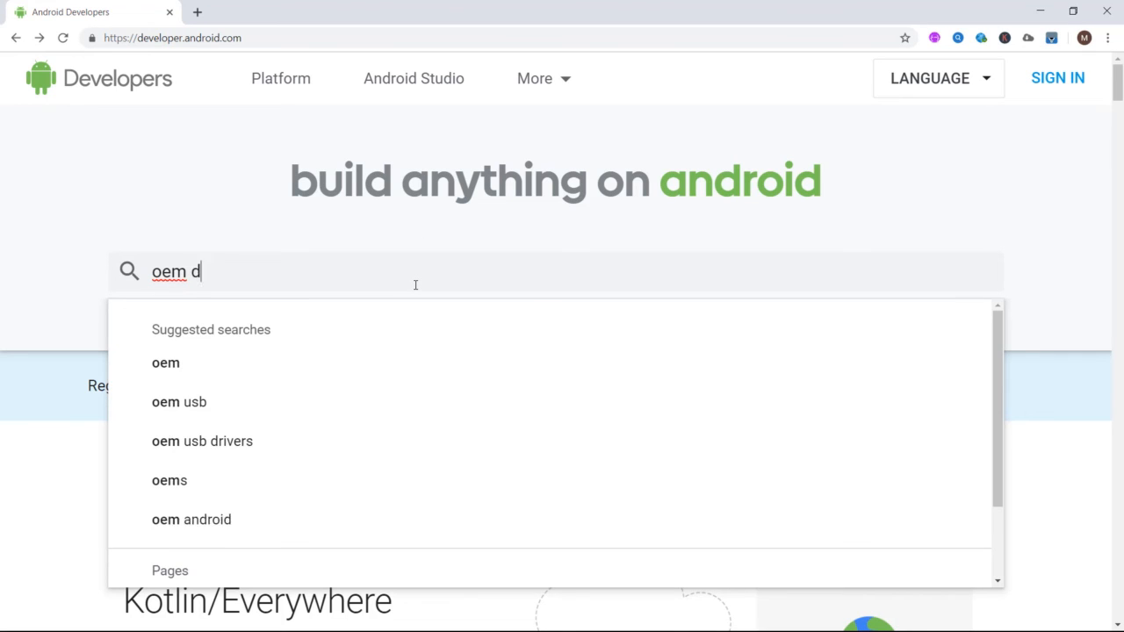
{"action": "type", "text": "rivers"}
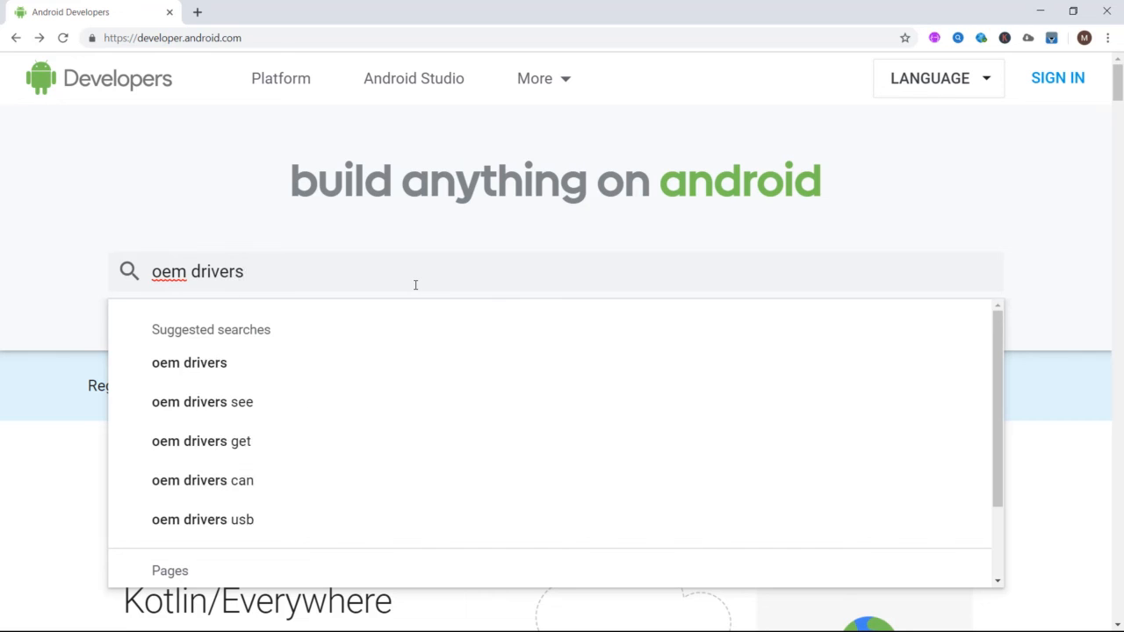
{"action": "left_click", "coordinate": [176, 367]}
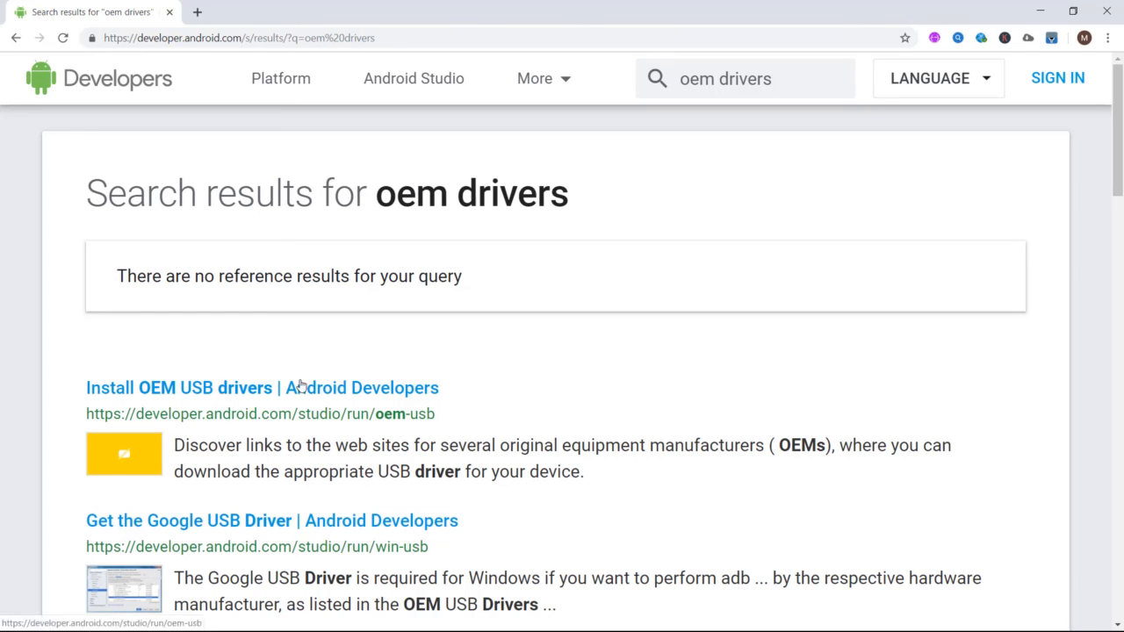
{"action": "left_click", "coordinate": [316, 387]}
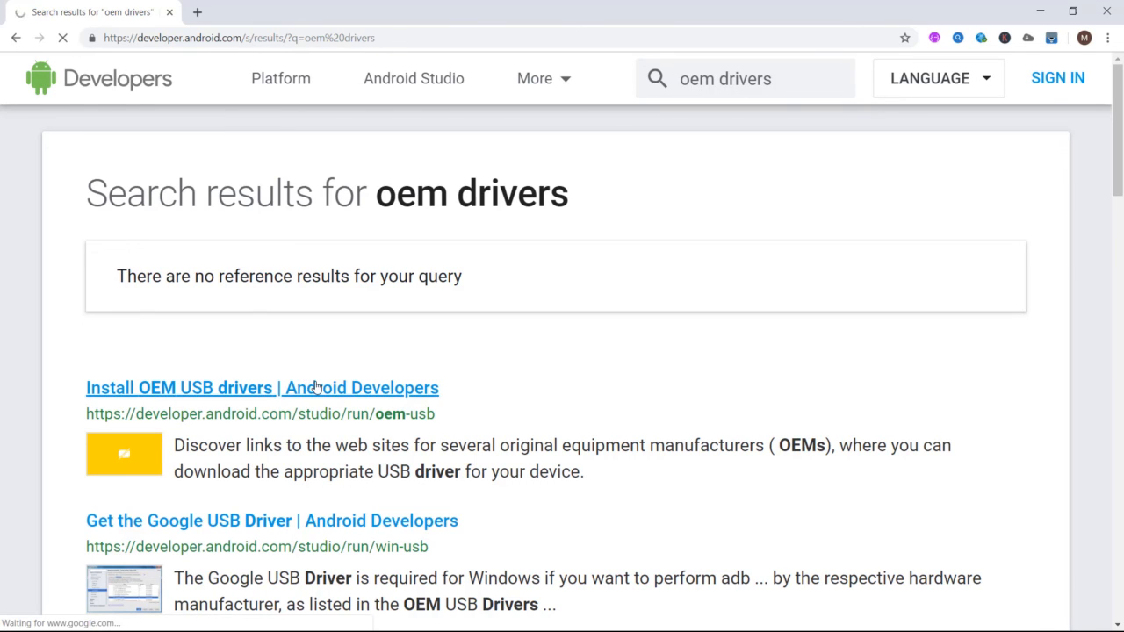
- Scroll through the page to examine the installation instructions and the OEM drivers table of manufacturer links
{"action": "scroll", "coordinate": [316, 387], "scroll_direction": "down", "scroll_amount": 4}
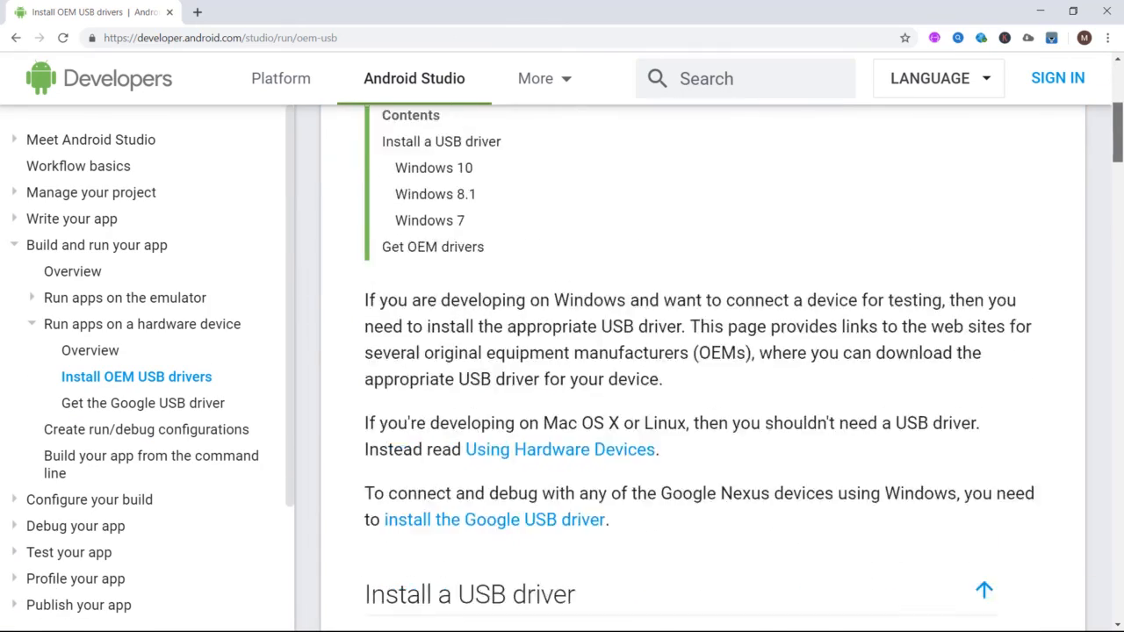
{"action": "scroll", "coordinate": [703, 369], "scroll_direction": "down", "scroll_amount": 2}
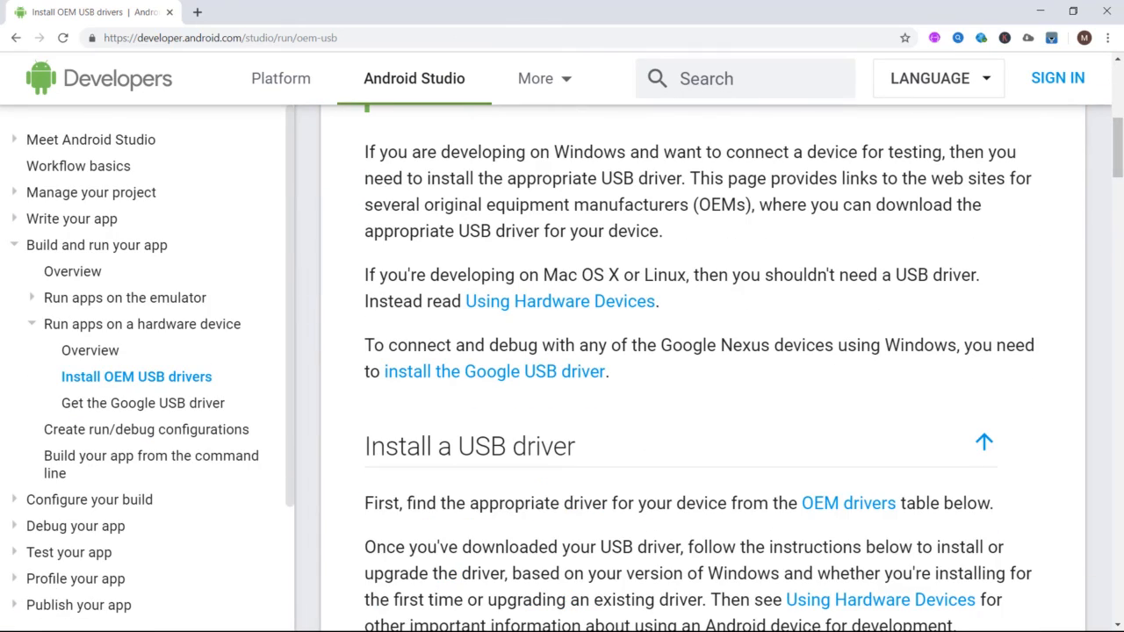
{"action": "scroll", "coordinate": [703, 369], "scroll_direction": "down", "scroll_amount": 12}
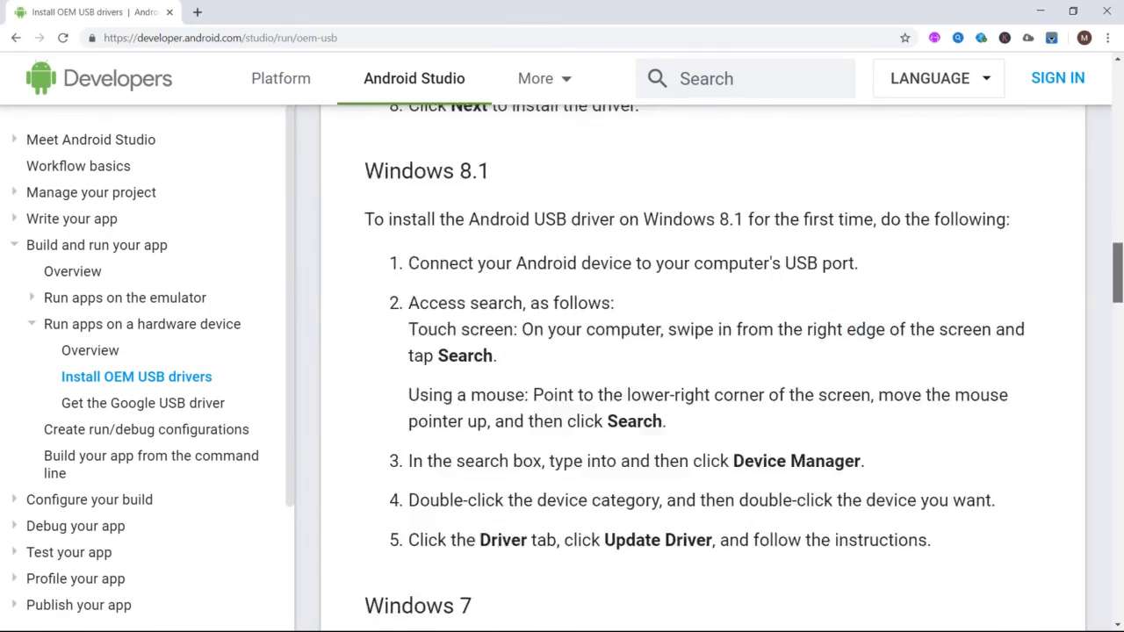
{"action": "scroll", "coordinate": [481, 332], "scroll_direction": "down", "scroll_amount": 15}
{"action": "scroll", "coordinate": [481, 332], "scroll_direction": "up", "scroll_amount": 1}
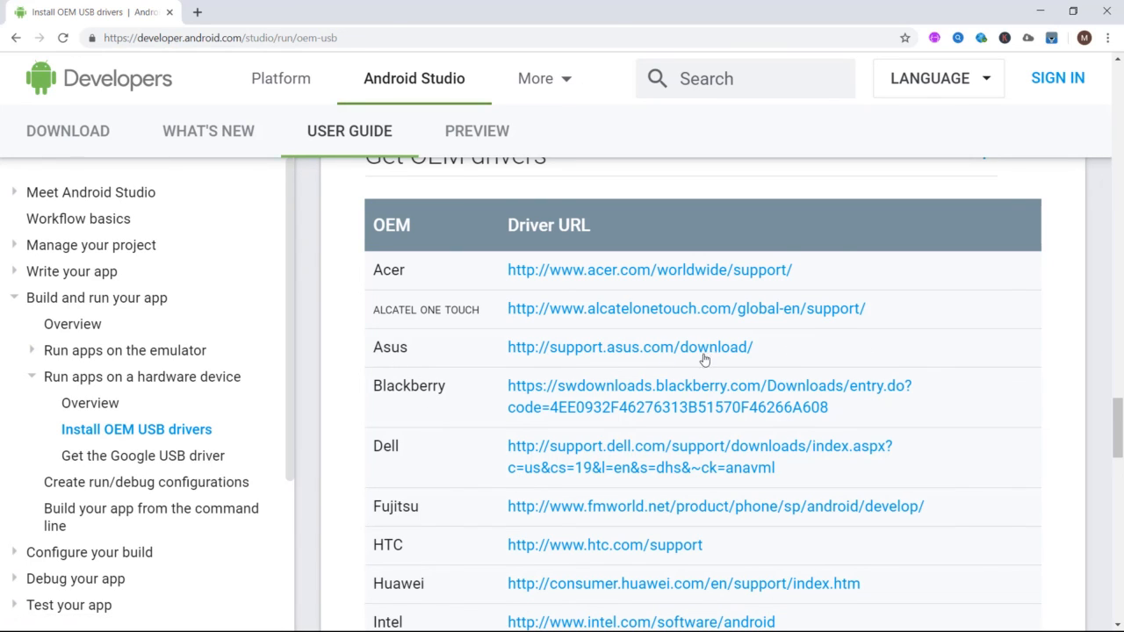
{"action": "scroll", "coordinate": [684, 358], "scroll_direction": "down", "scroll_amount": 3}
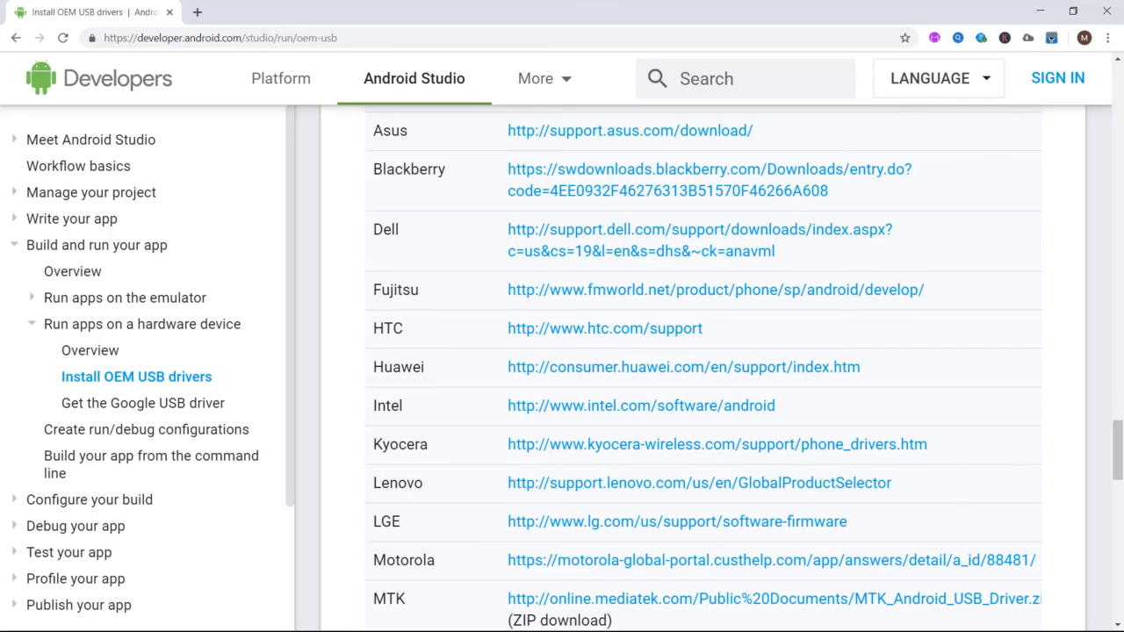
{"action": "left_click_drag", "start_coordinate": [1118, 455], "coordinate": [1119, 478]}
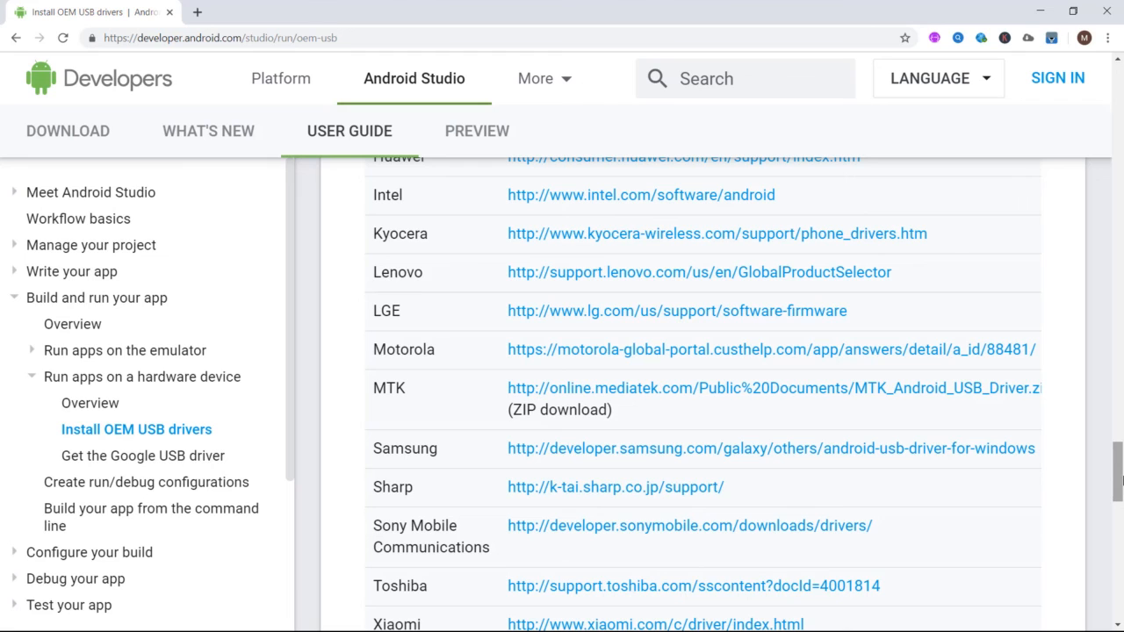